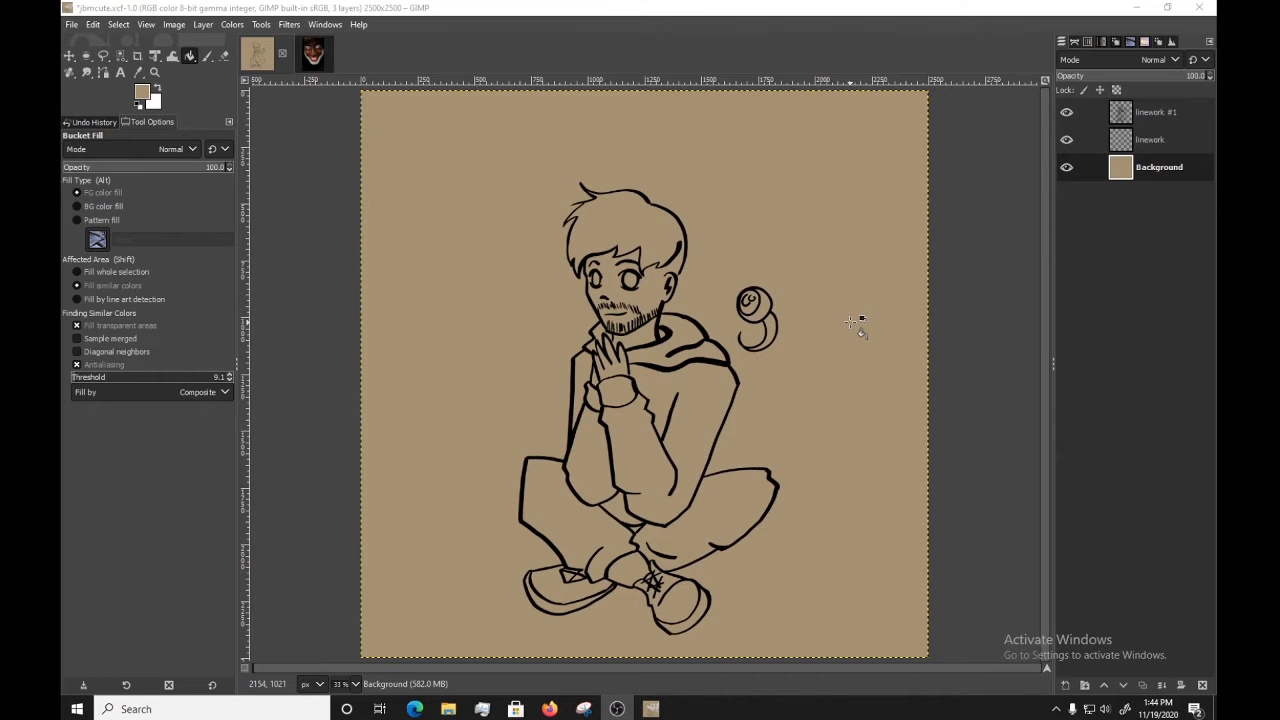
Select the linework layer and set the foreground color to dark green 08560f
key("shift+e")
key("d")
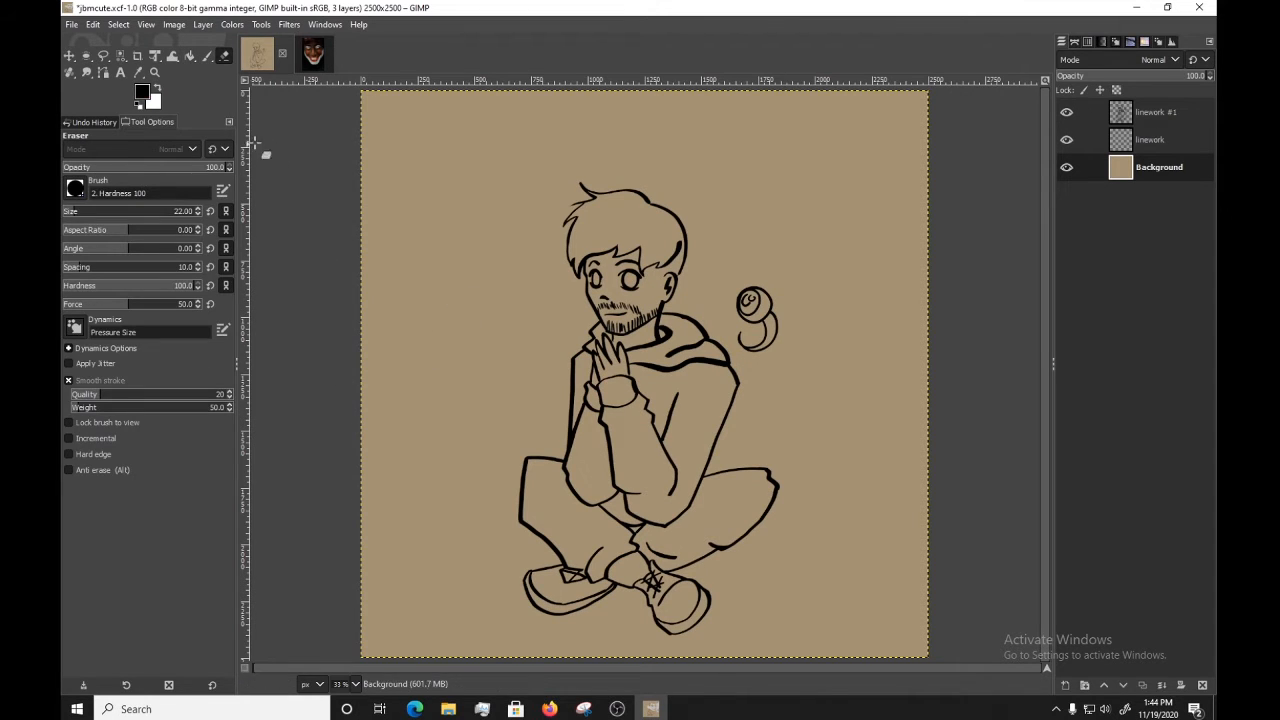
left_click(1160, 140)
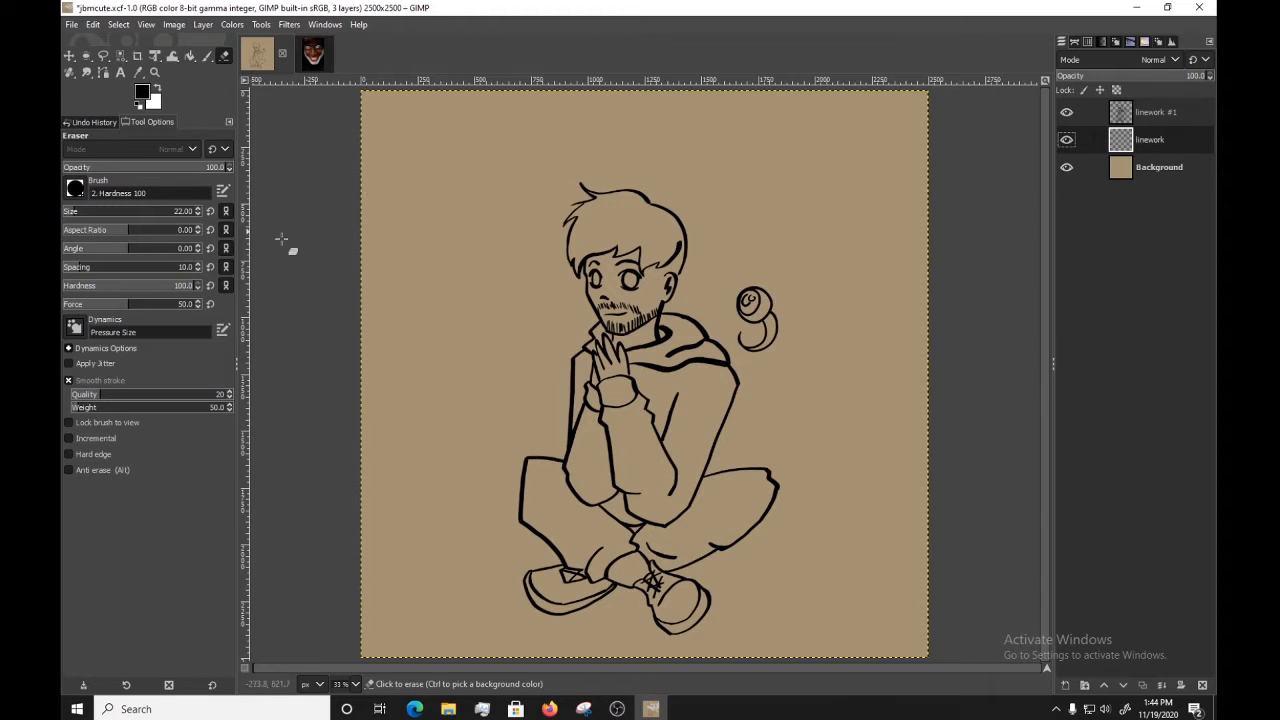
left_click(138, 72)
left_click(149, 90)
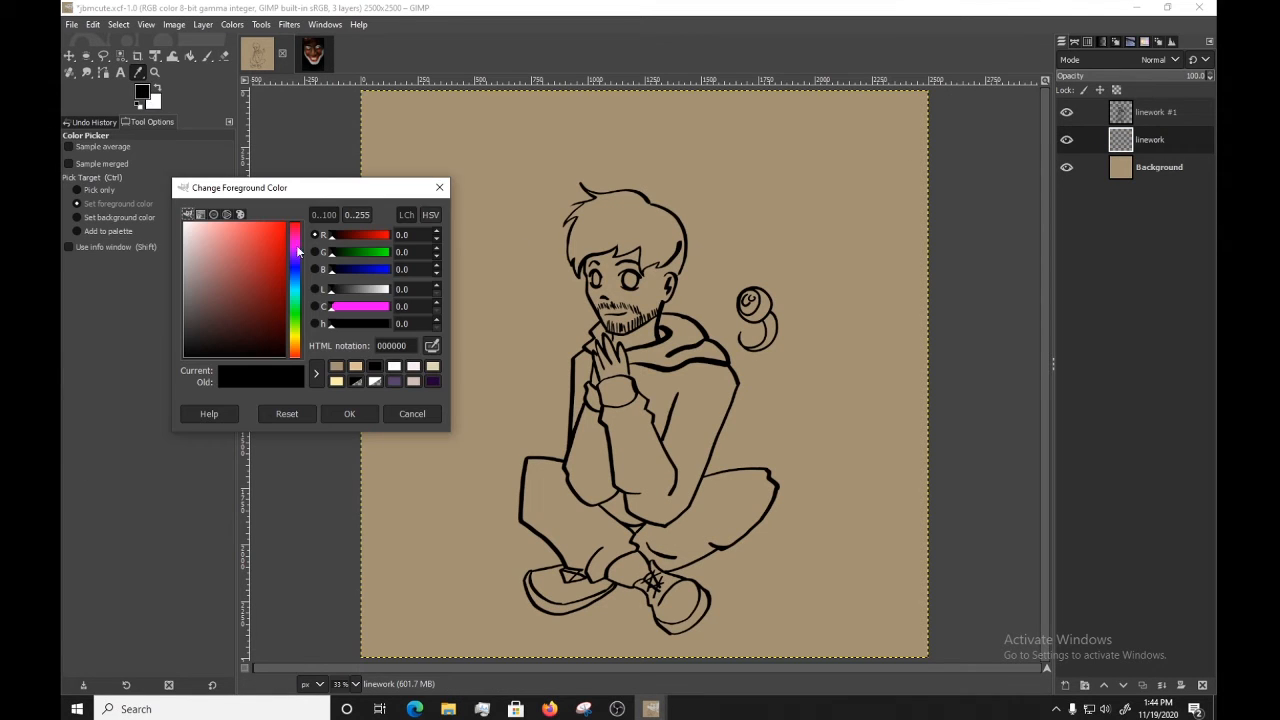
left_click(304, 314)
left_click_drag(276, 279, 277, 314)
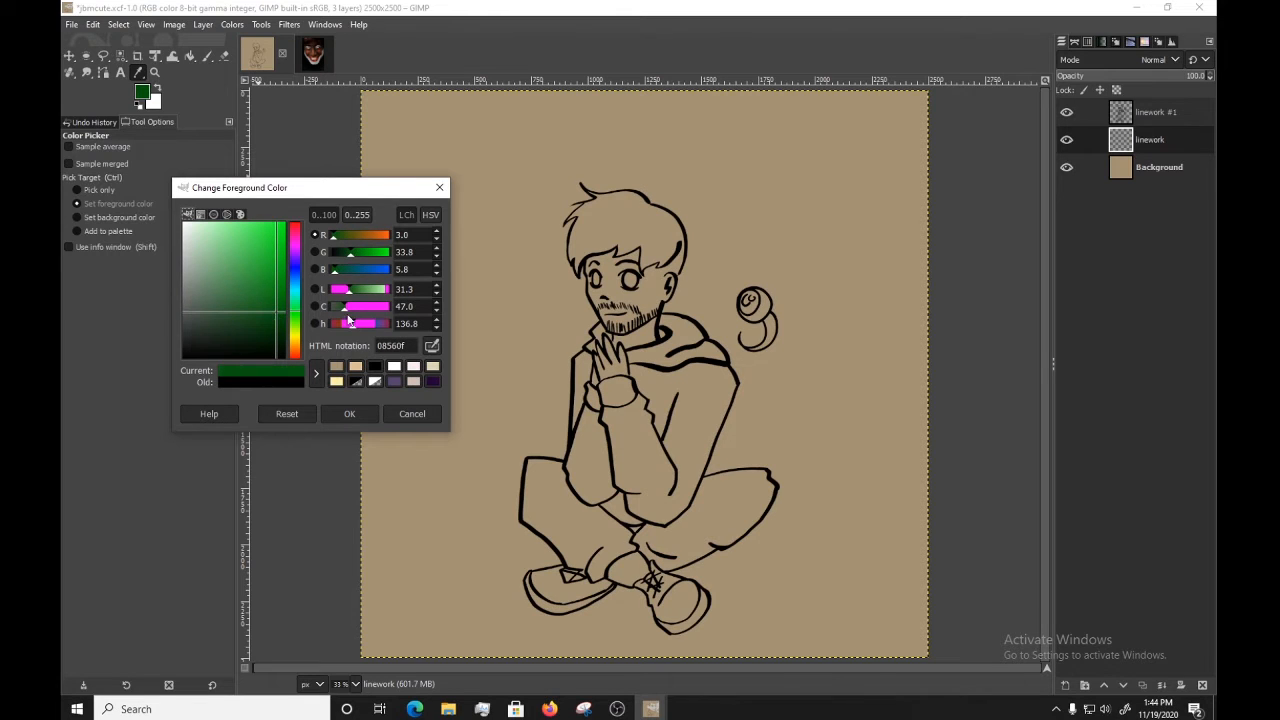
left_click(336, 414)
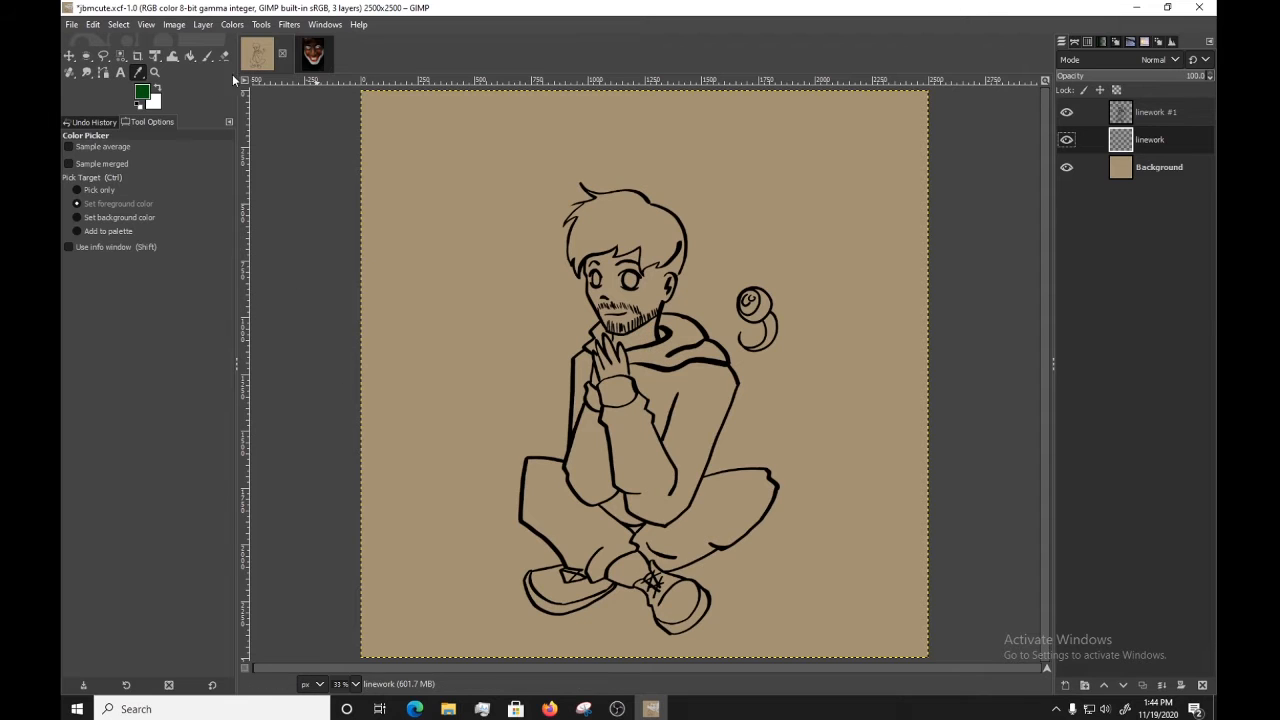
Try dark green Paintbrush strokes across the hair on the linework #1 layer, and undo them
left_click(207, 56)
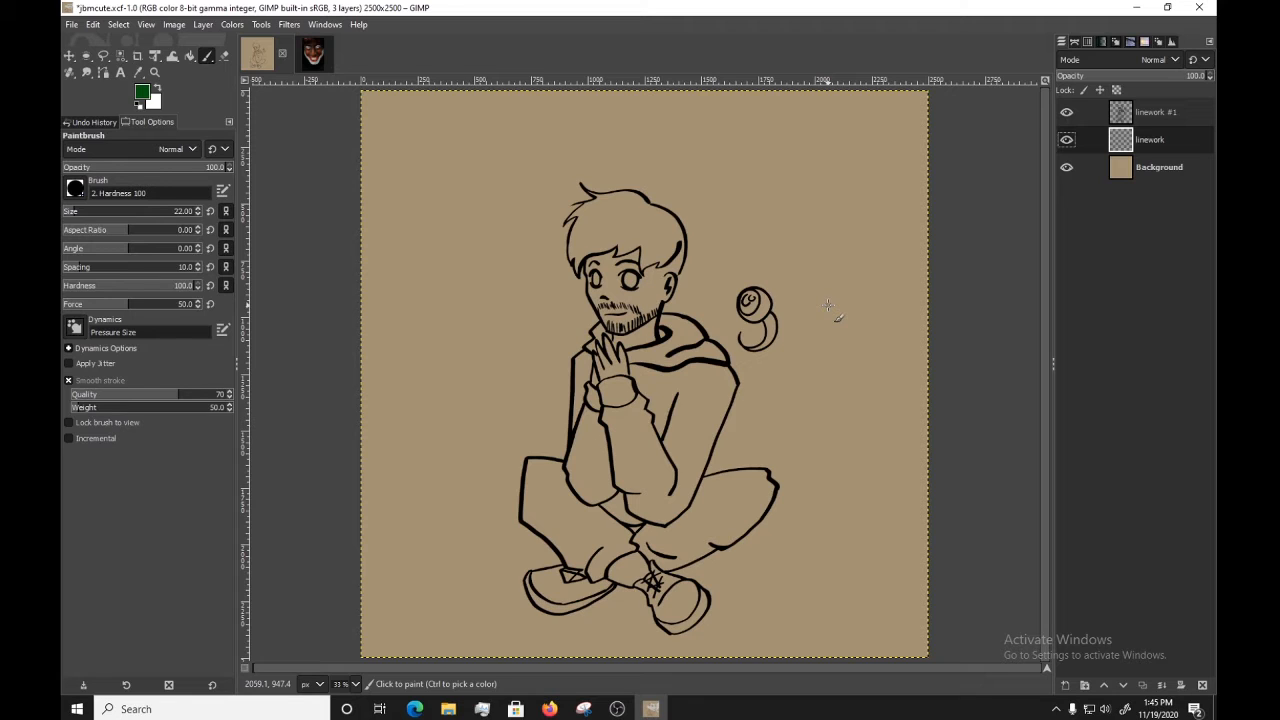
left_click(1158, 114)
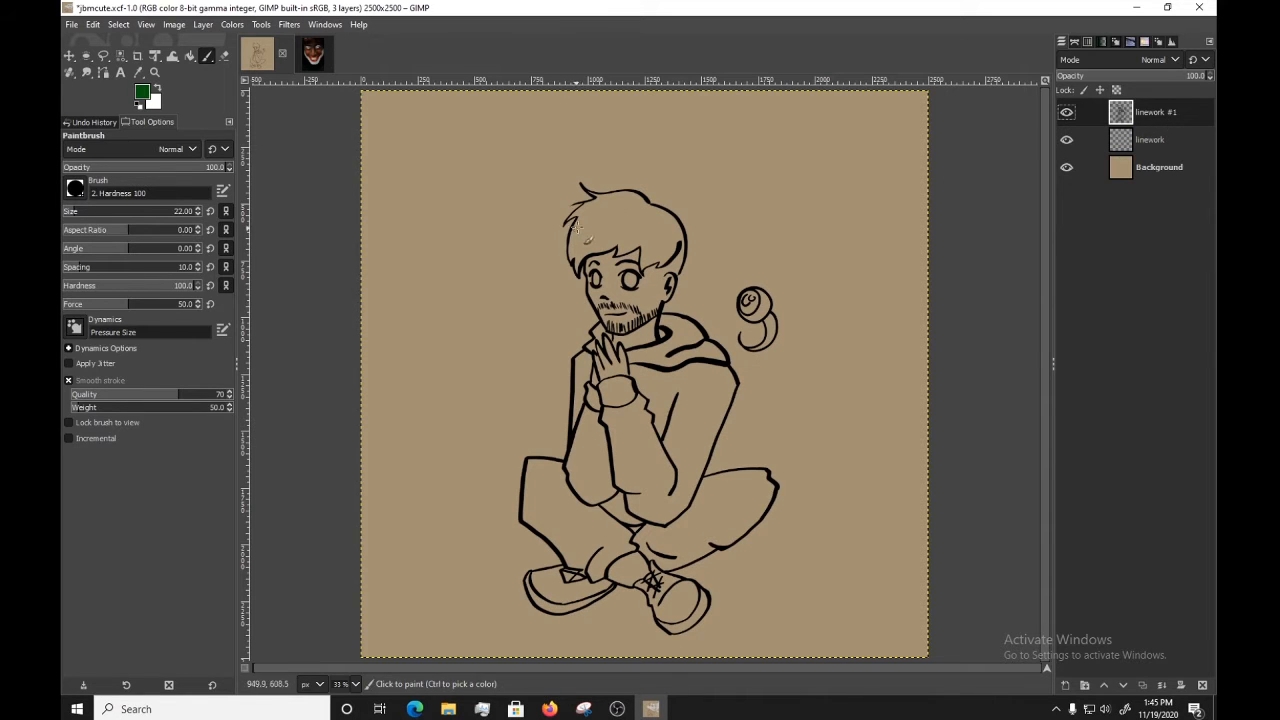
left_click_drag(570, 230, 551, 310)
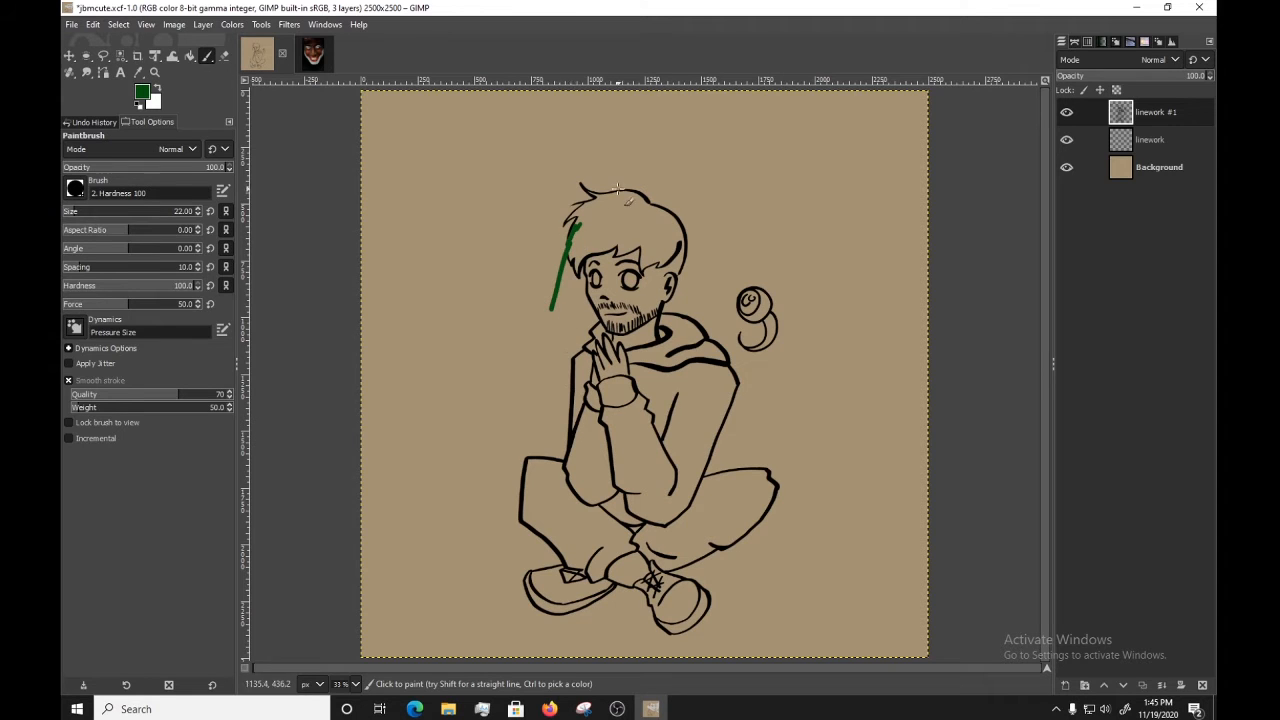
left_click_drag(581, 234, 544, 306)
key("ctrl+z")
key("ctrl+z")
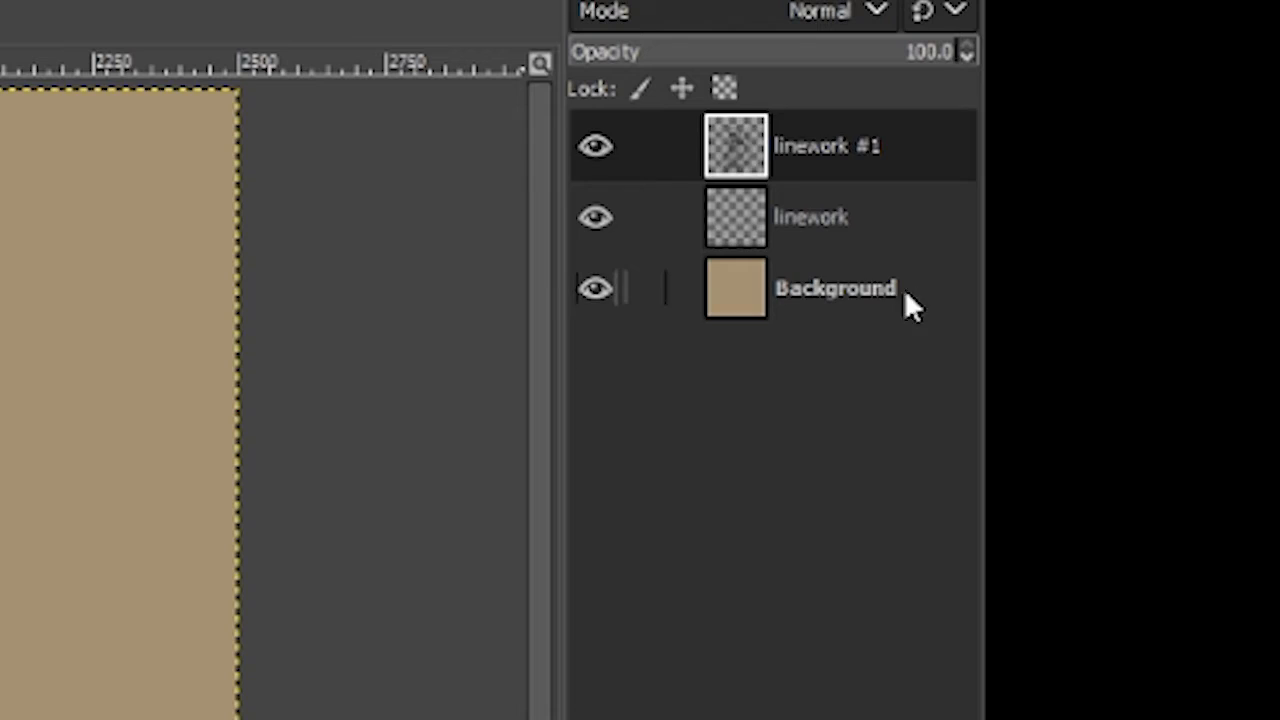
Go through the layer stack and toggle the linework #1 layer's visibility to examine what it contains
left_click(1187, 174)
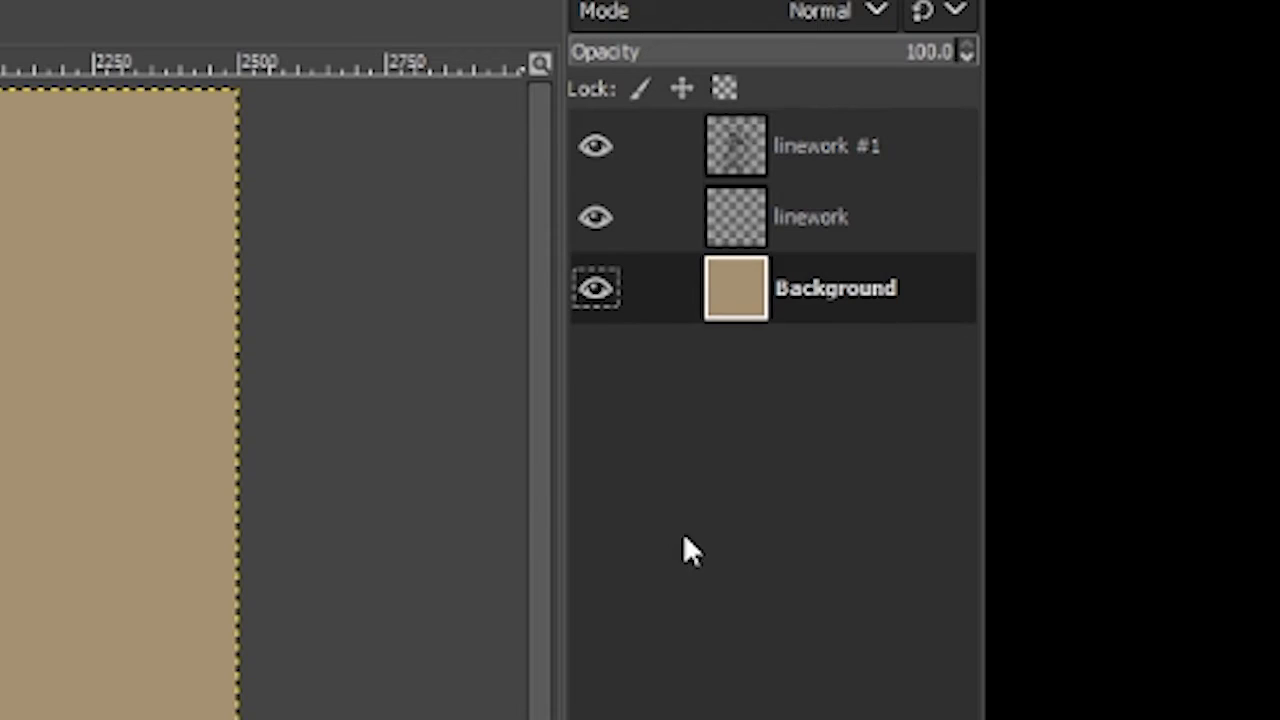
left_click(850, 226)
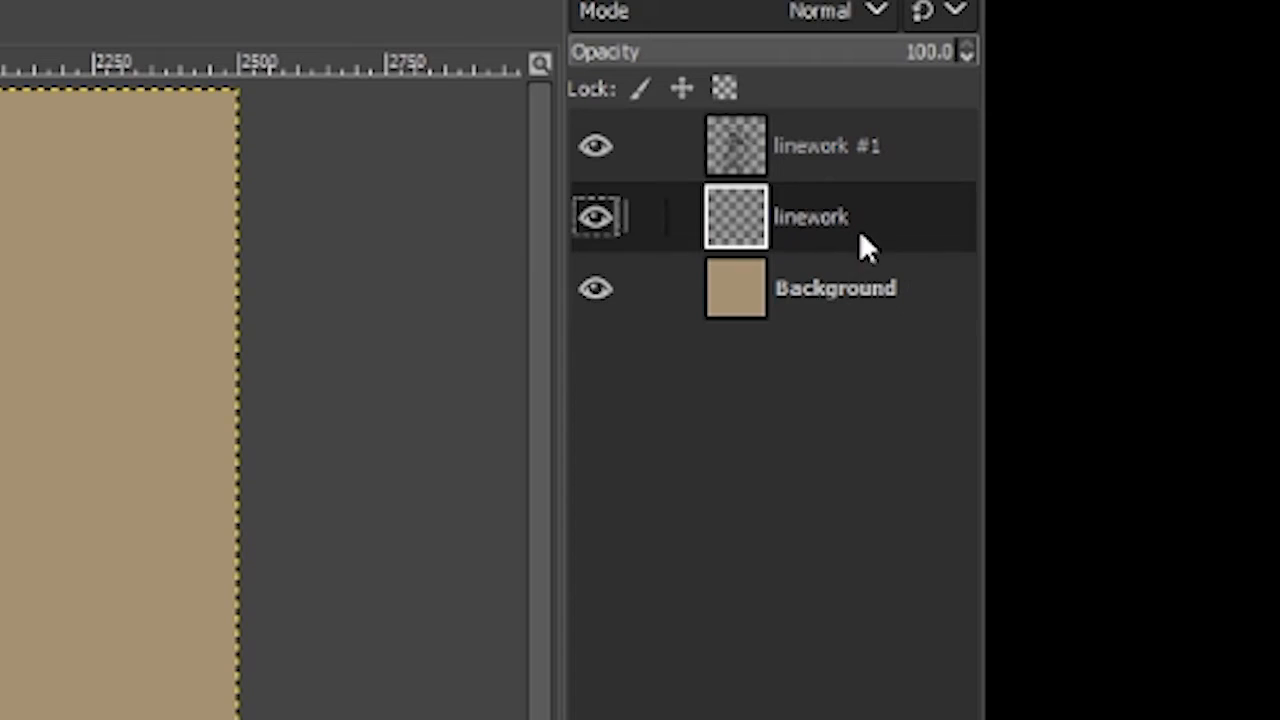
left_click(595, 222)
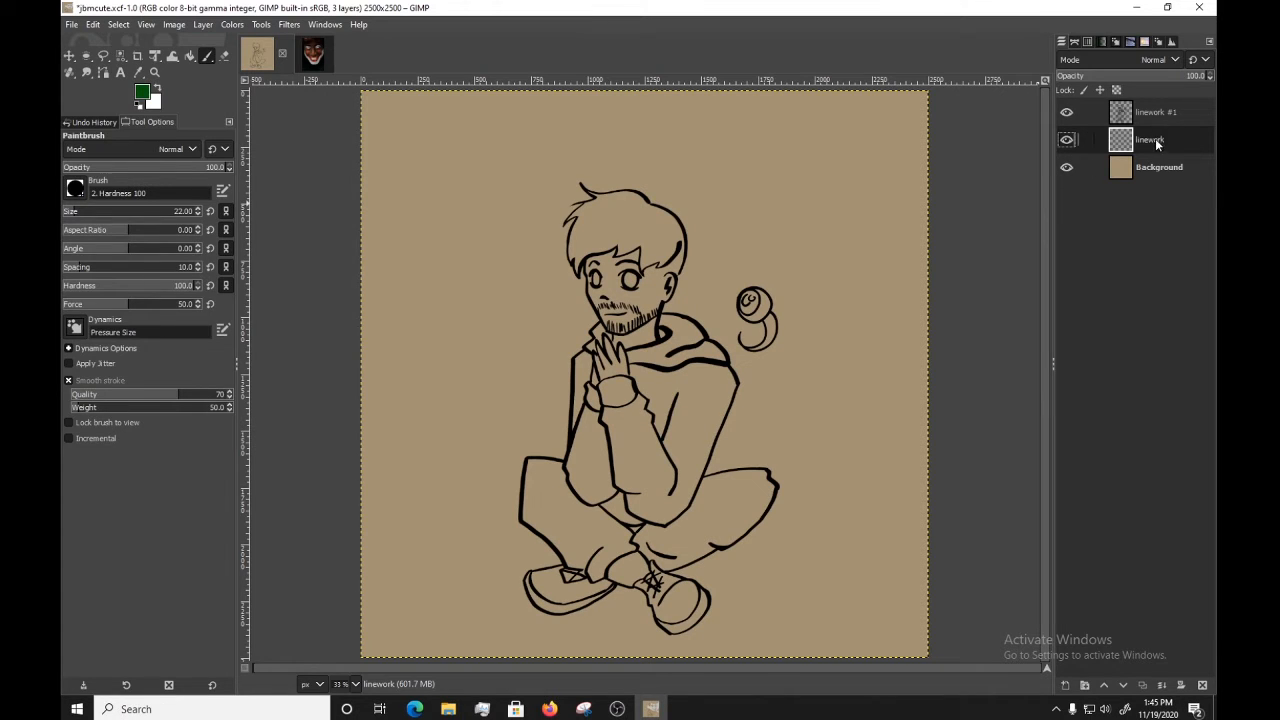
left_click(1115, 117)
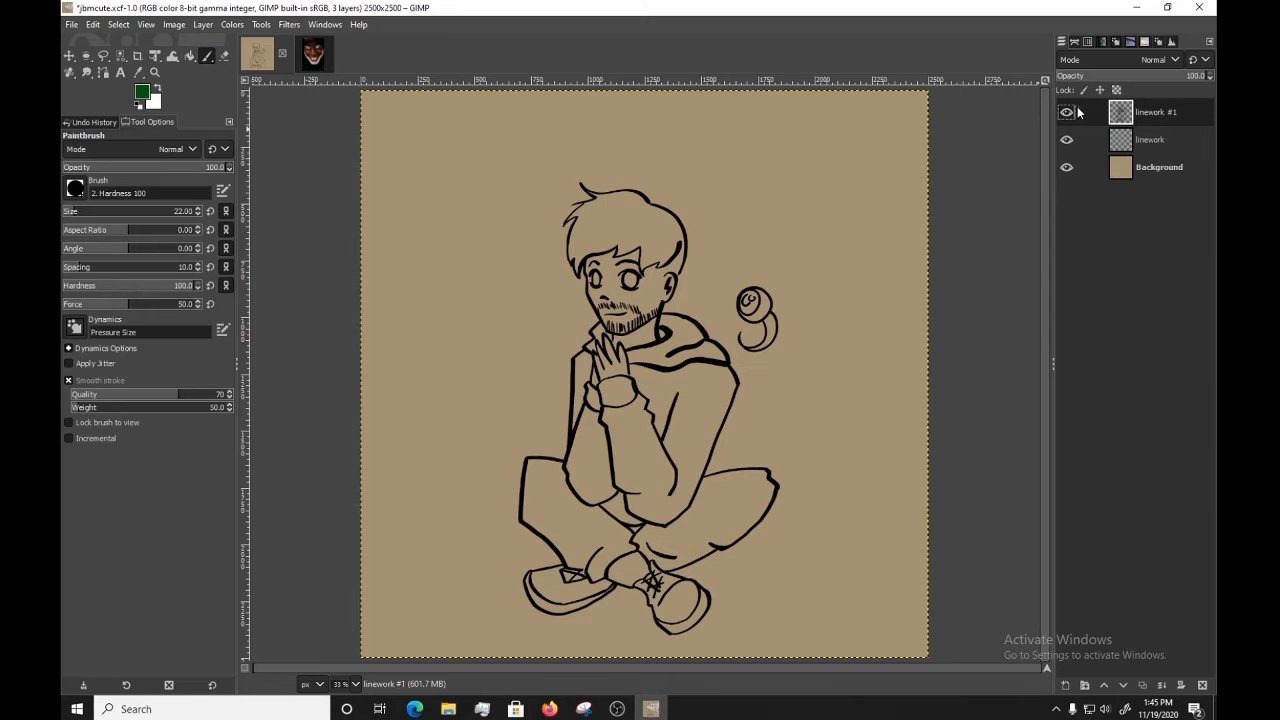
left_click(1067, 113)
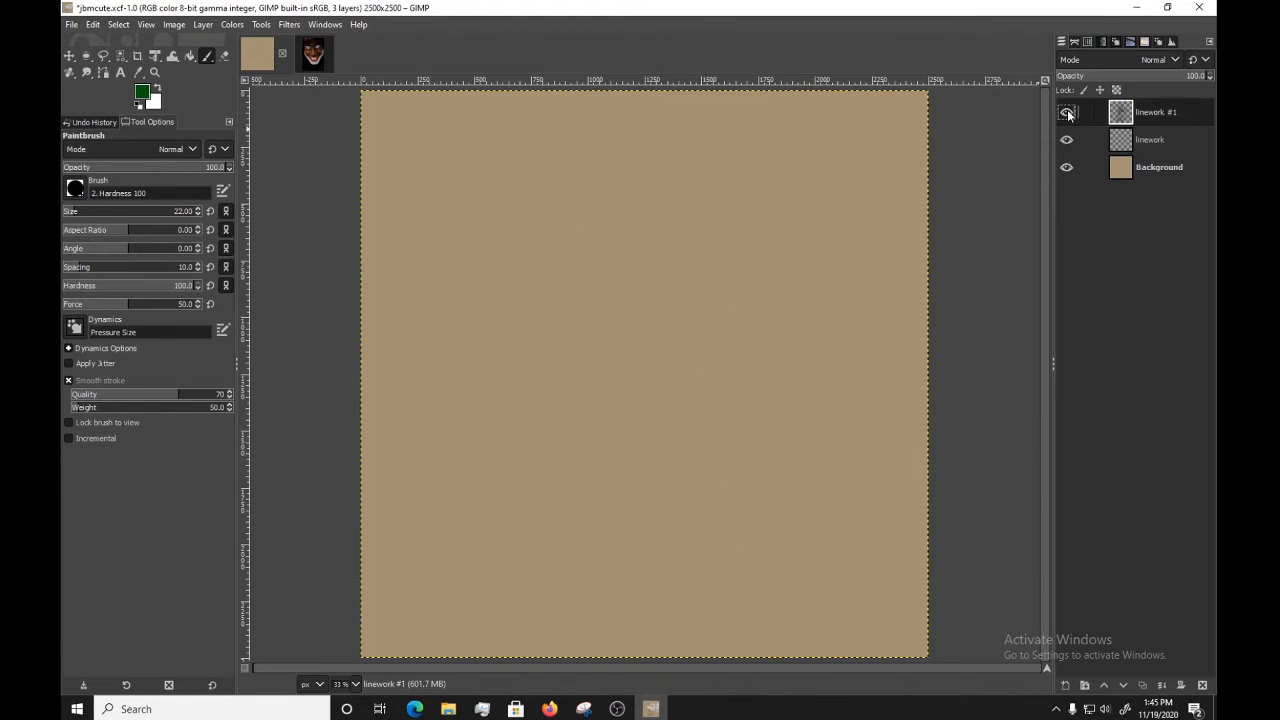
left_click(1067, 113)
left_click(1067, 113)
left_click(1067, 113)
Outline the hair in dark green with the Pencil on the linework layer, and bucket-fill the outlined area with the same green
left_click(1138, 146)
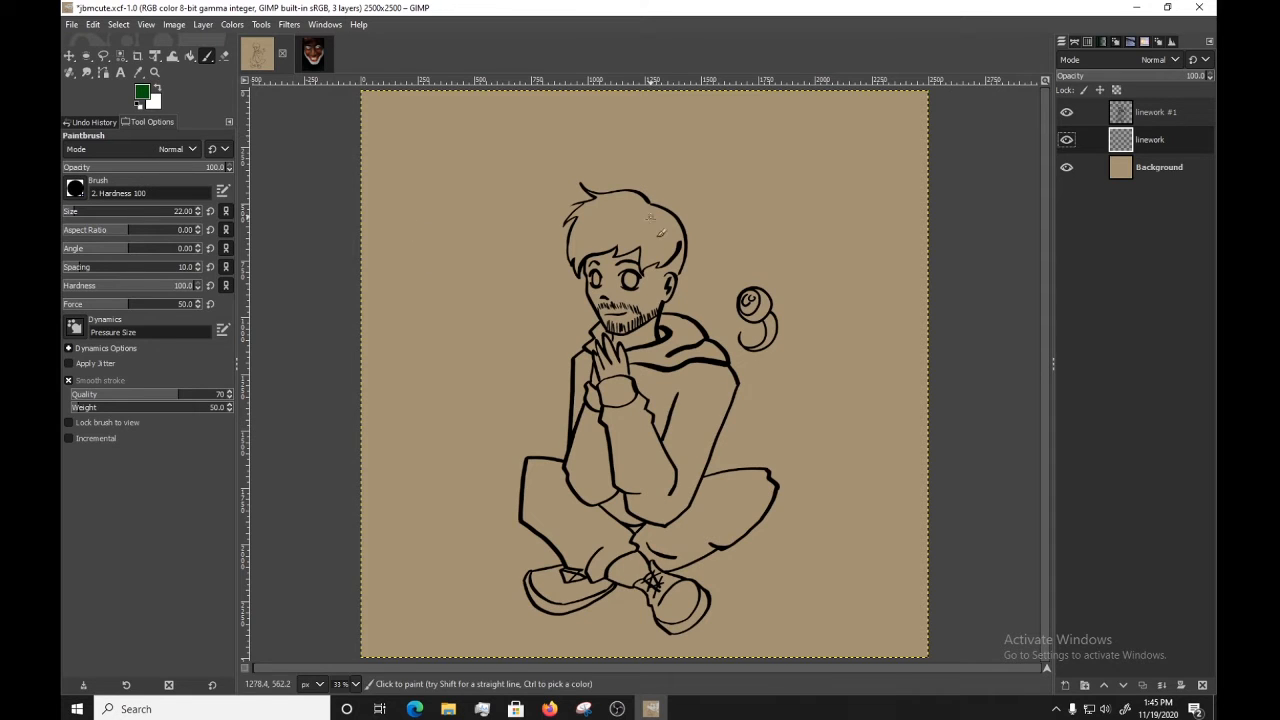
key("n")
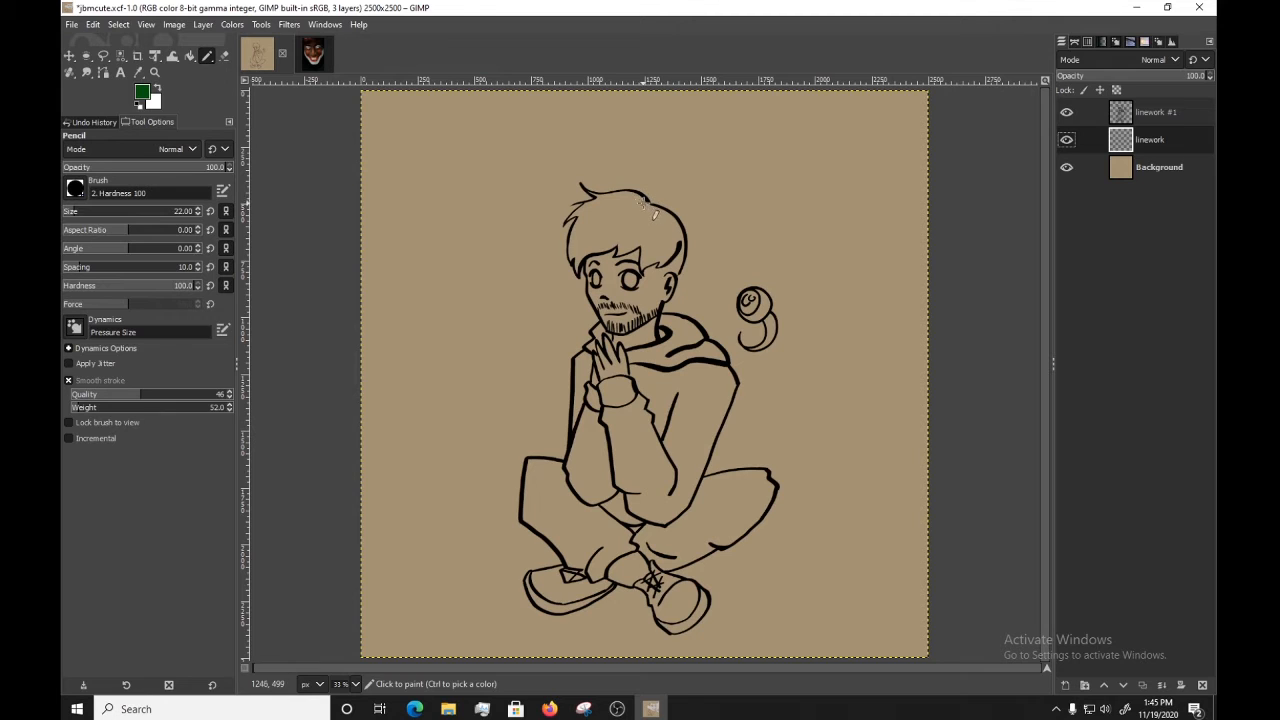
mouse_move(640, 199)
left_mouse_down()
mouse_move(590, 194)
mouse_move(563, 222)
mouse_move(574, 262)
mouse_move(623, 244)
mouse_move(640, 261)
mouse_move(623, 255)
mouse_move(654, 254)
mouse_move(641, 256)
mouse_move(648, 266)
mouse_move(670, 258)
mouse_move(656, 269)
mouse_move(672, 258)
mouse_move(682, 226)
mouse_move(643, 203)
left_mouse_up()
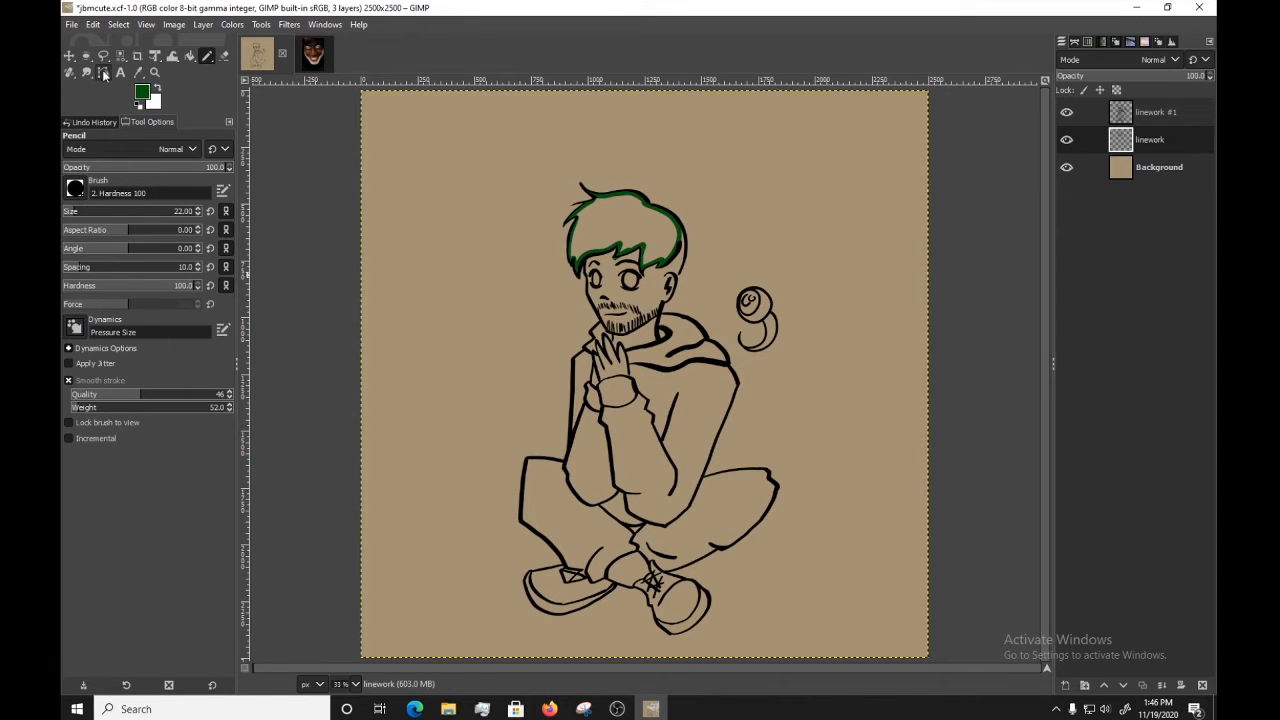
left_click(190, 56)
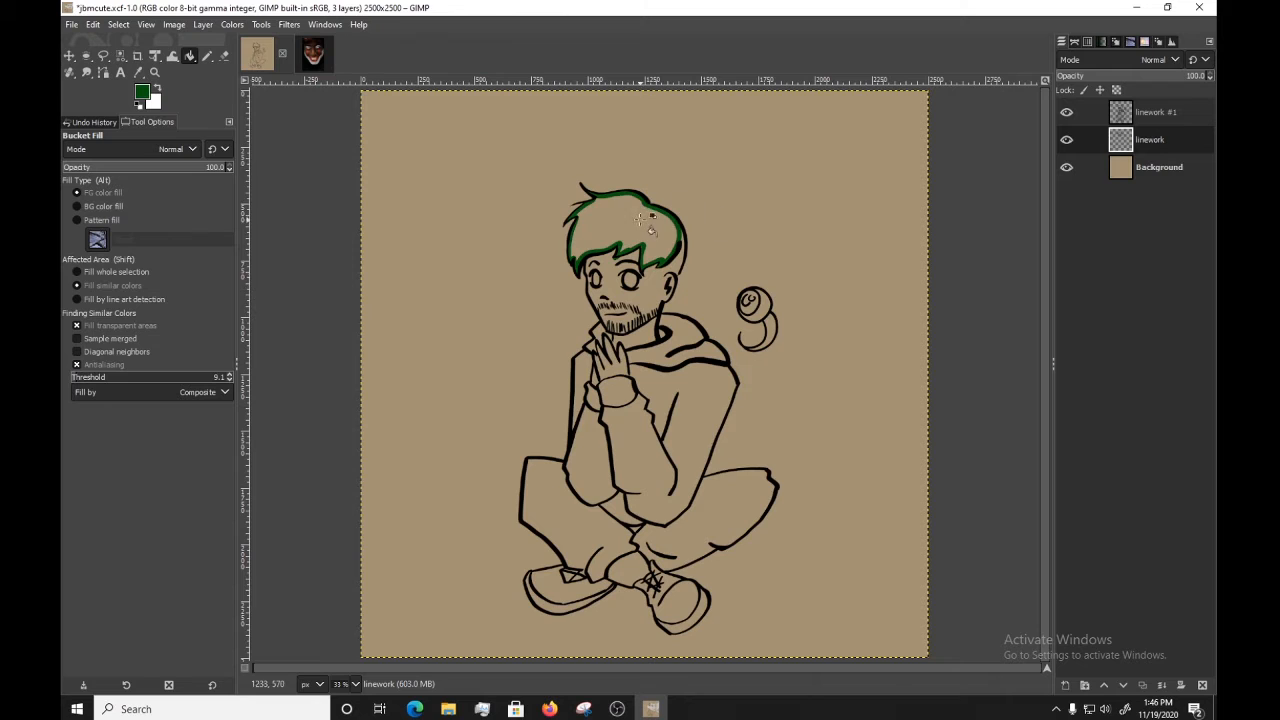
left_click(645, 238)
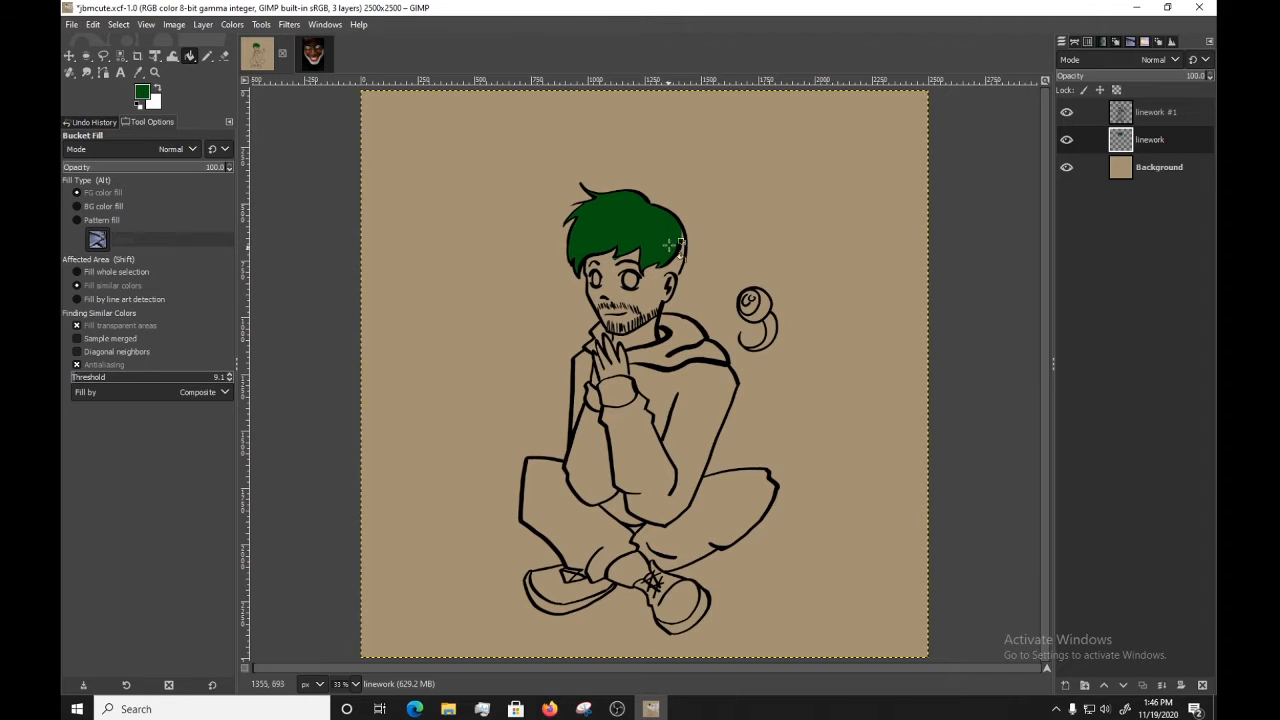
left_click(1066, 112)
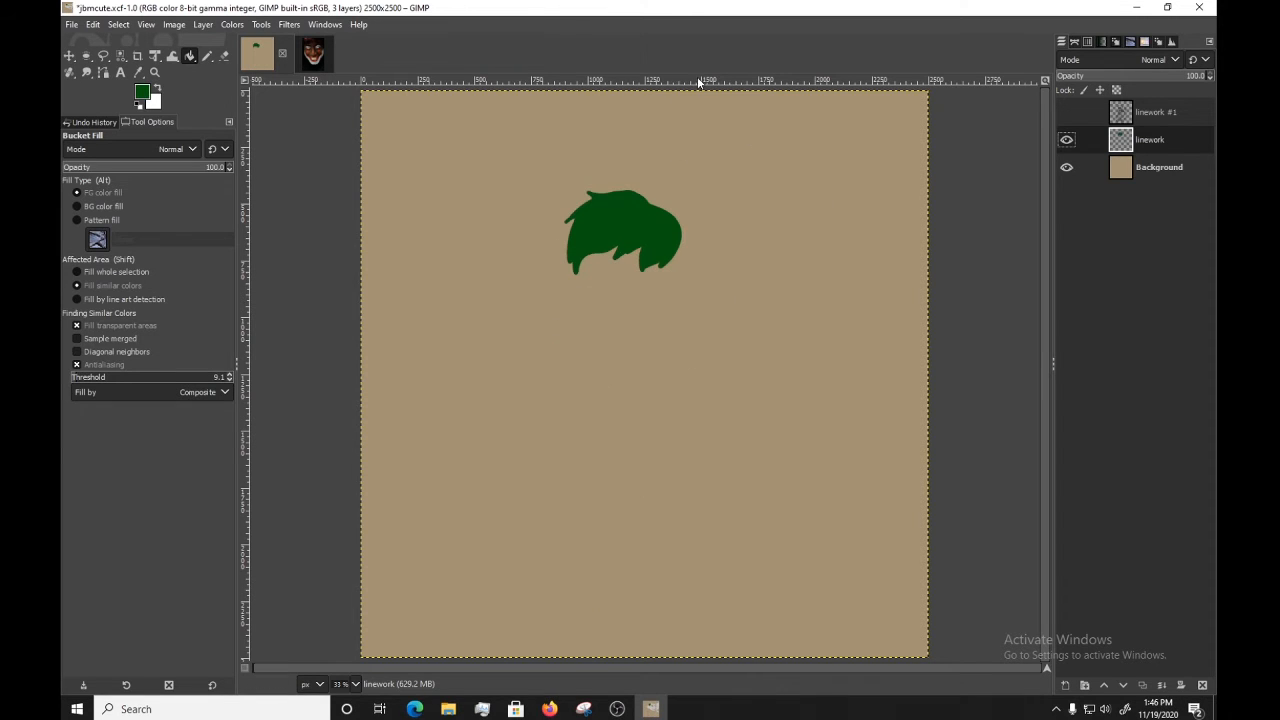
left_click(1066, 112)
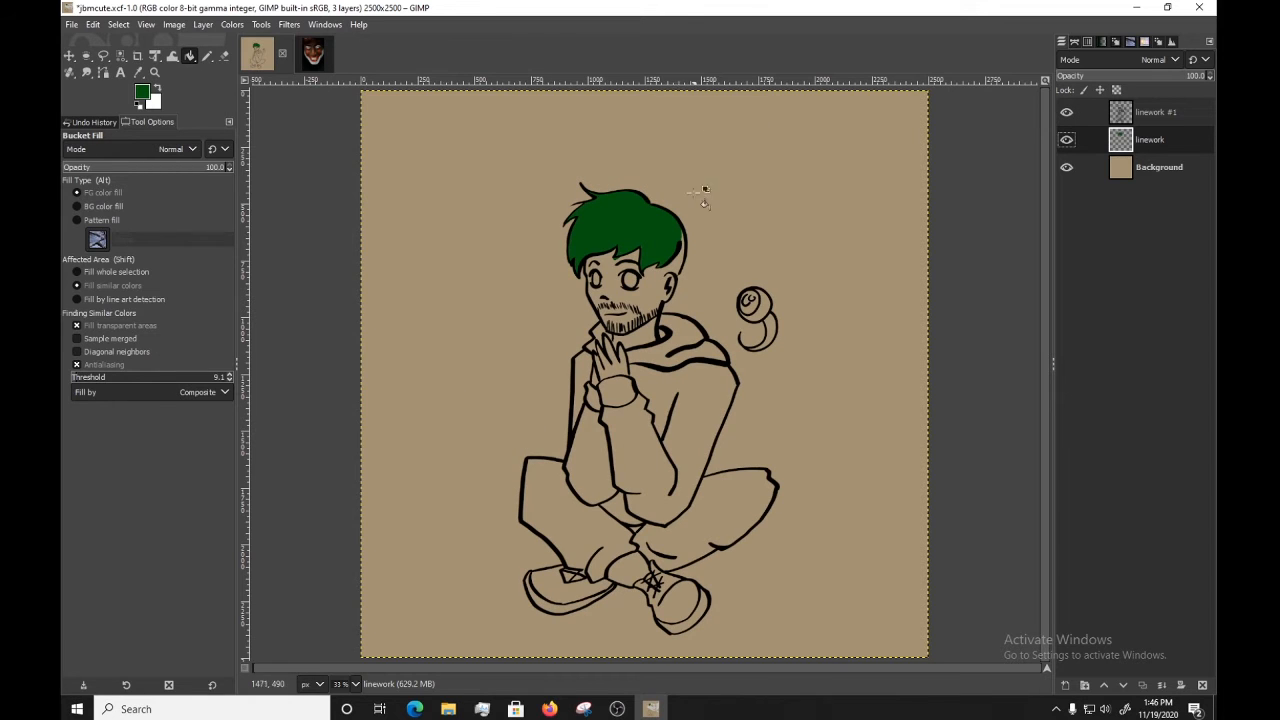
left_click(206, 57)
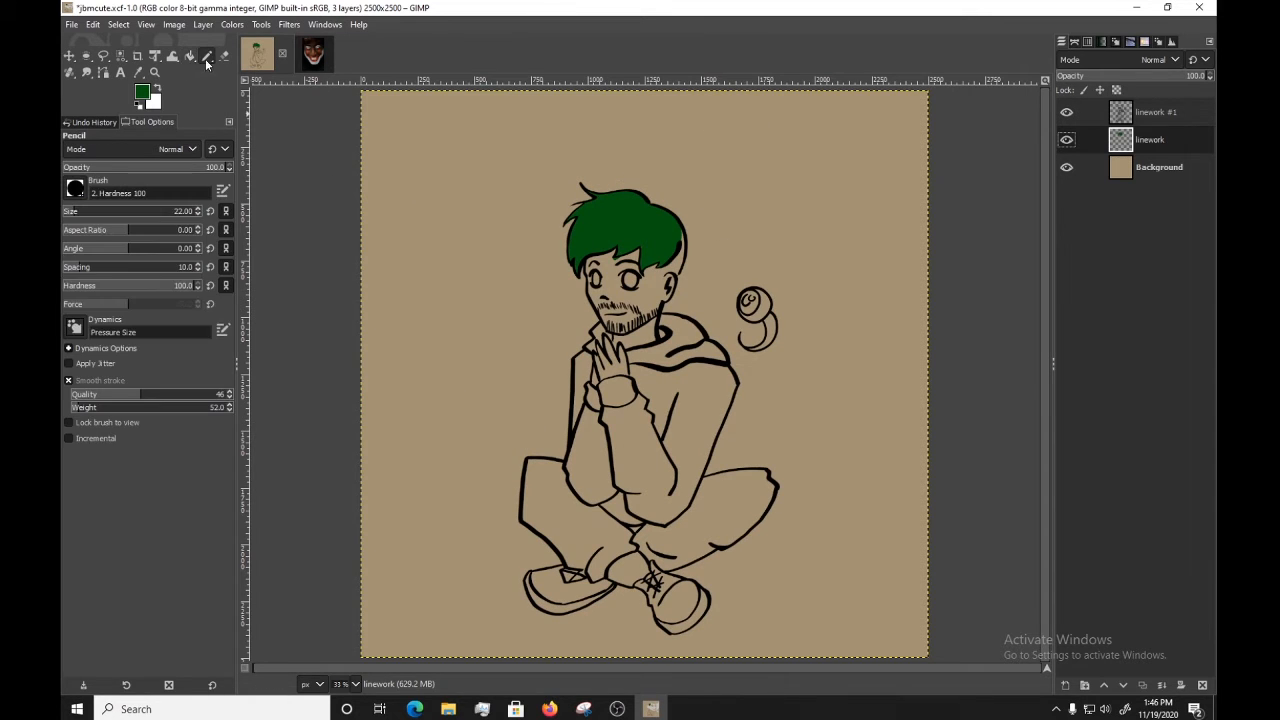
left_click(145, 93)
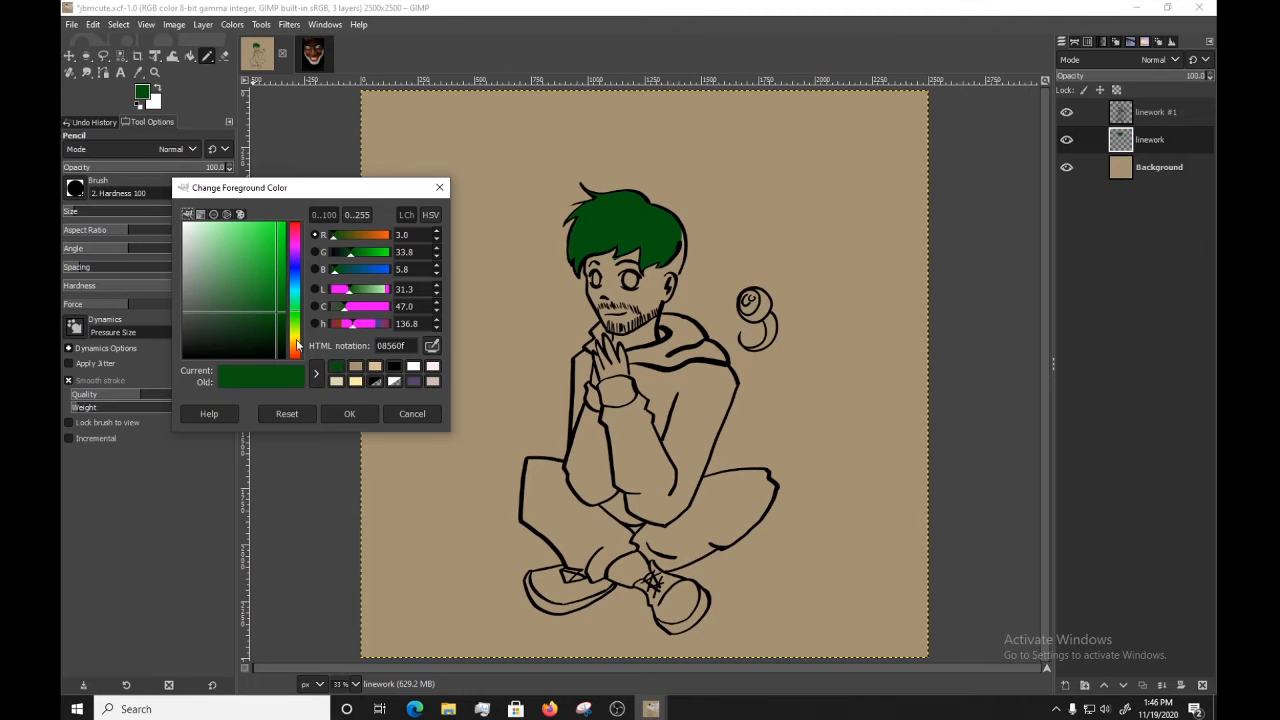
left_click(296, 339)
left_click_drag(272, 295, 268, 242)
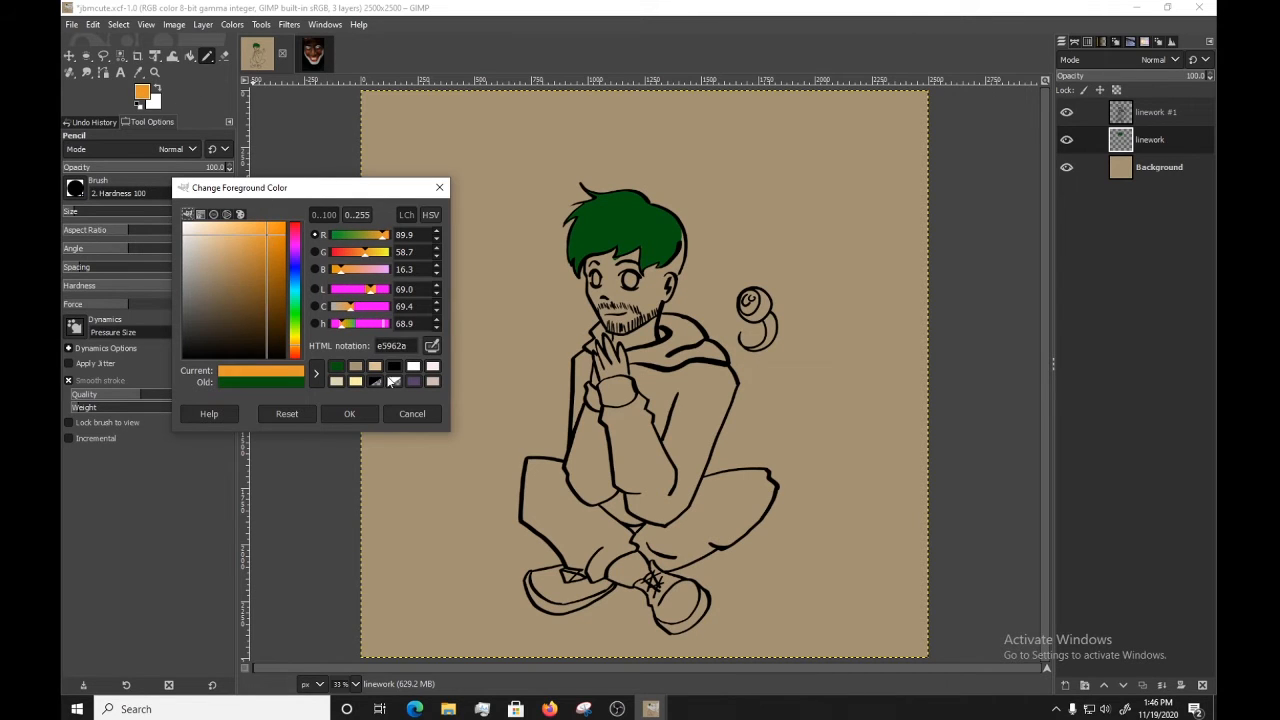
left_click(424, 414)
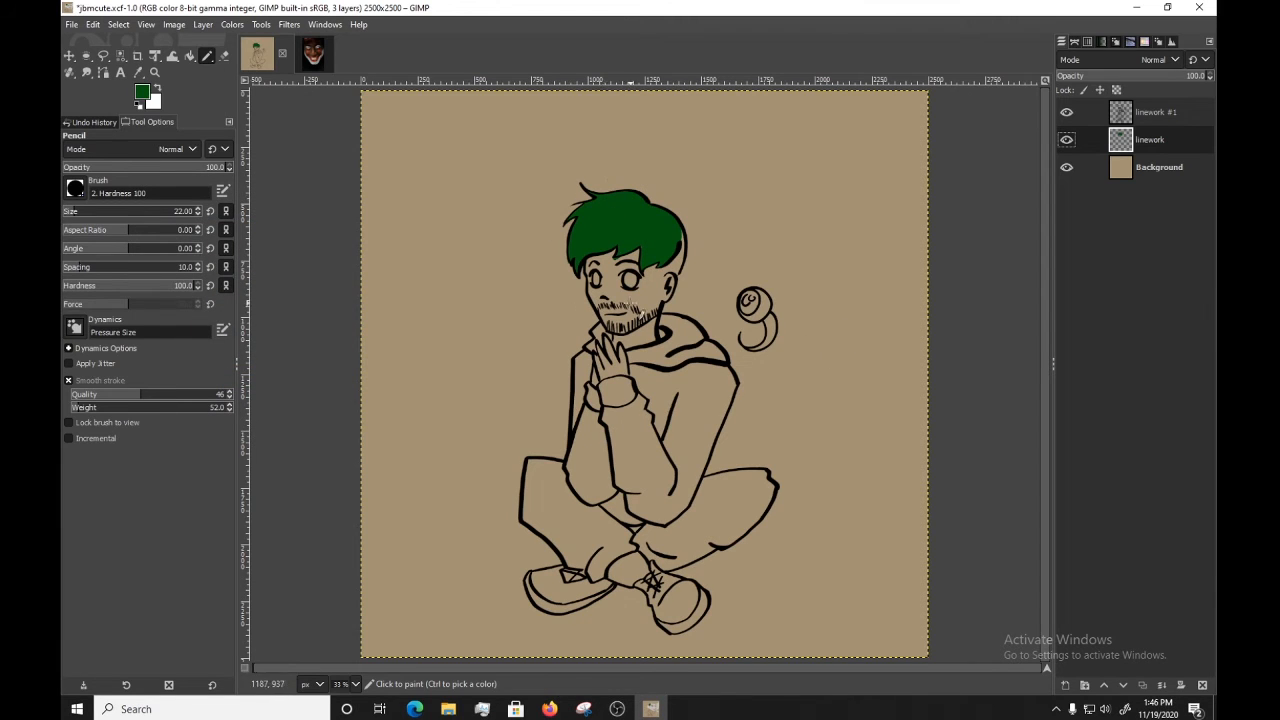
Switch to the clown face photo and add a new transparent layer named linework above it
left_click(314, 58)
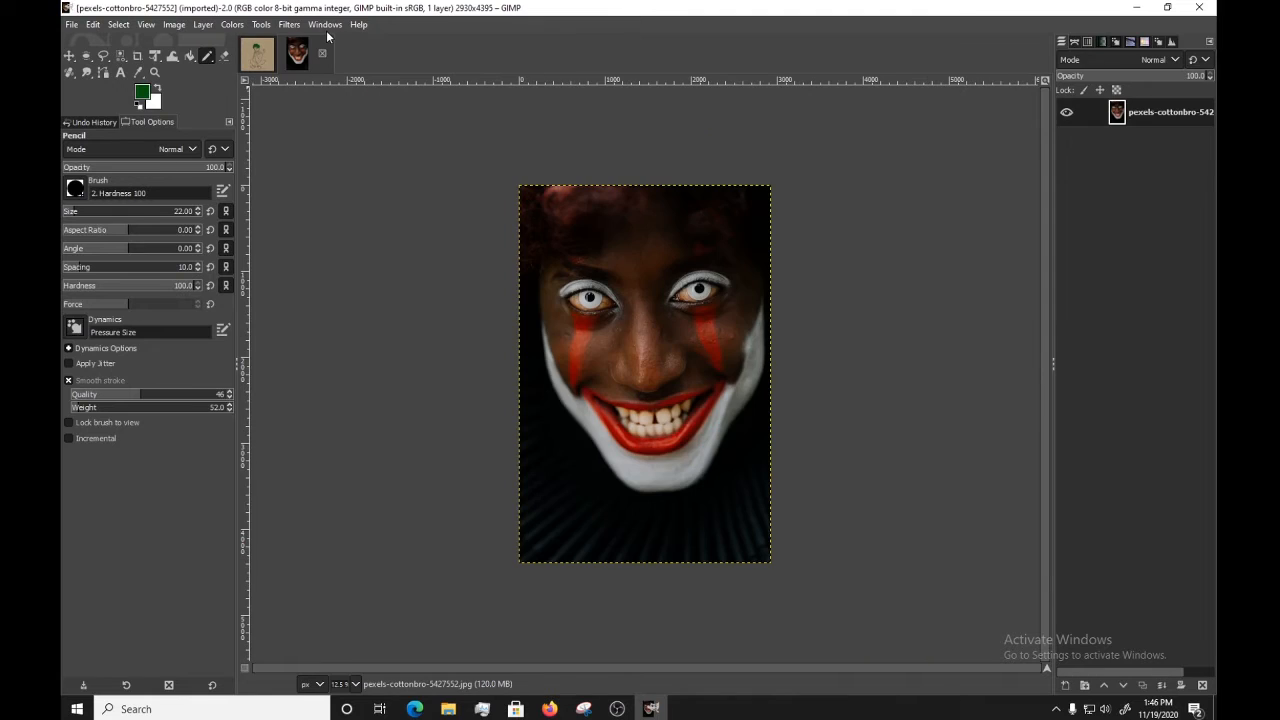
key("shift+b")
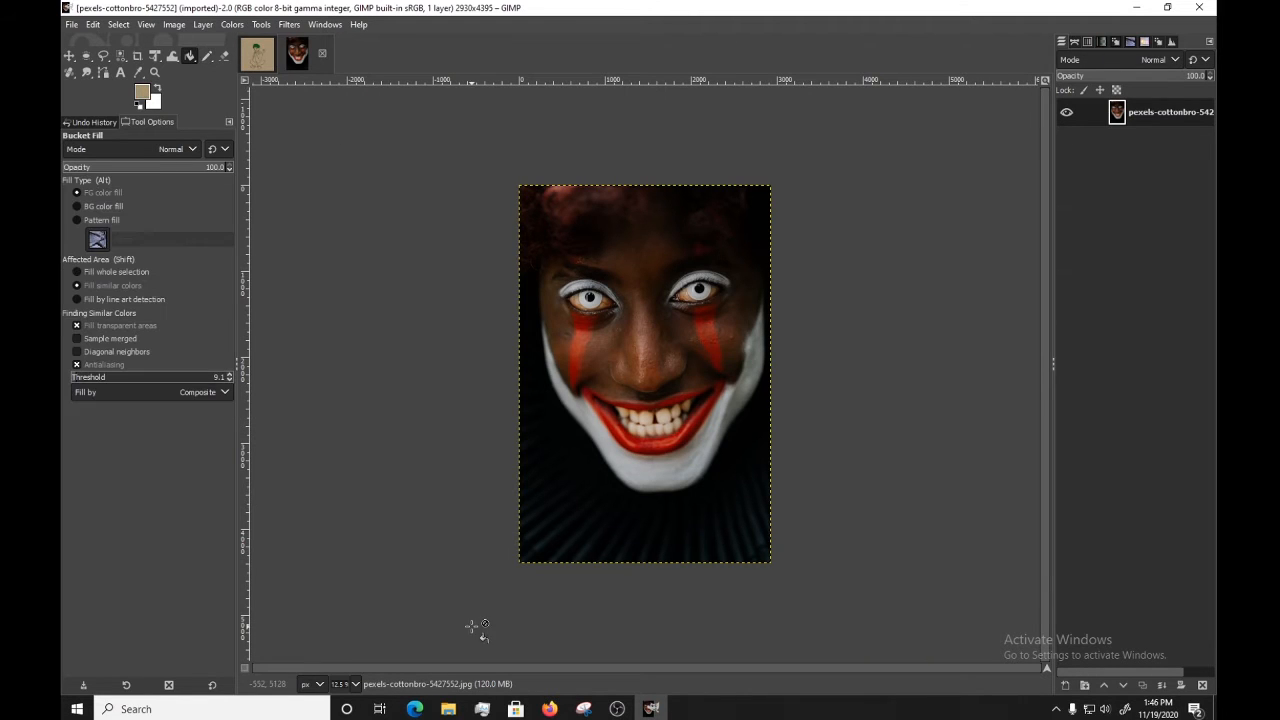
left_click(355, 684)
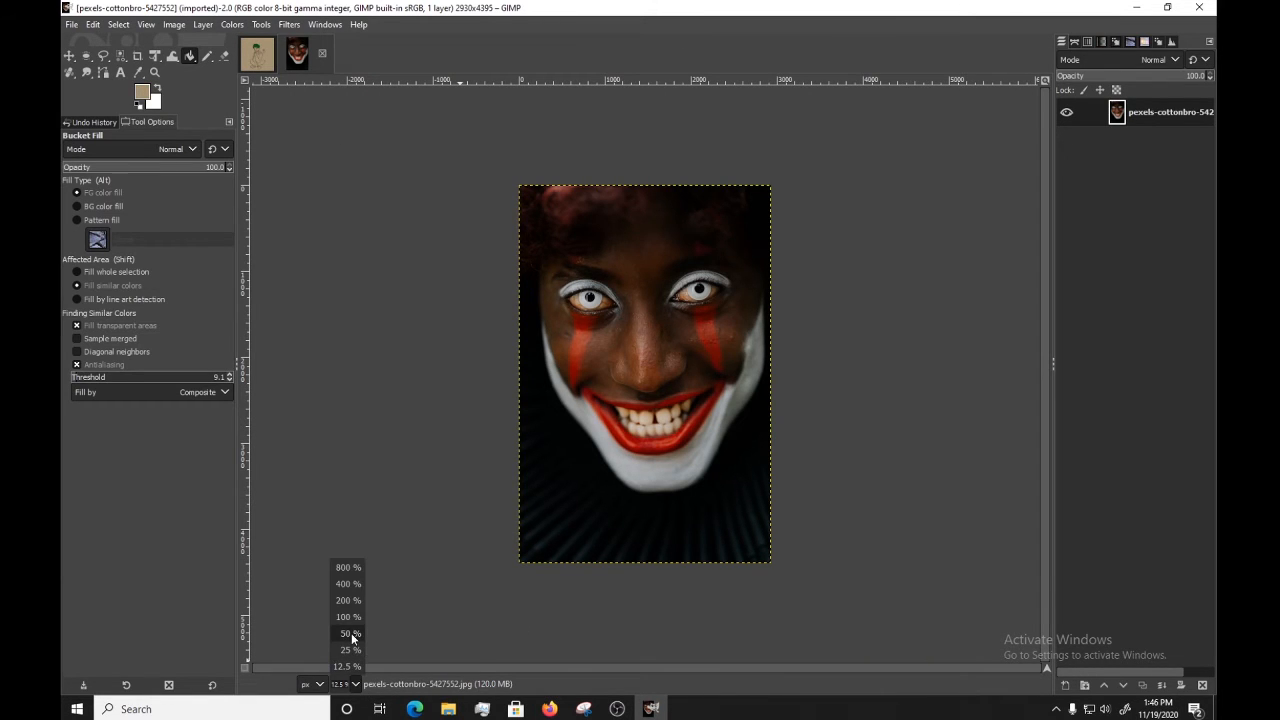
left_click(345, 650)
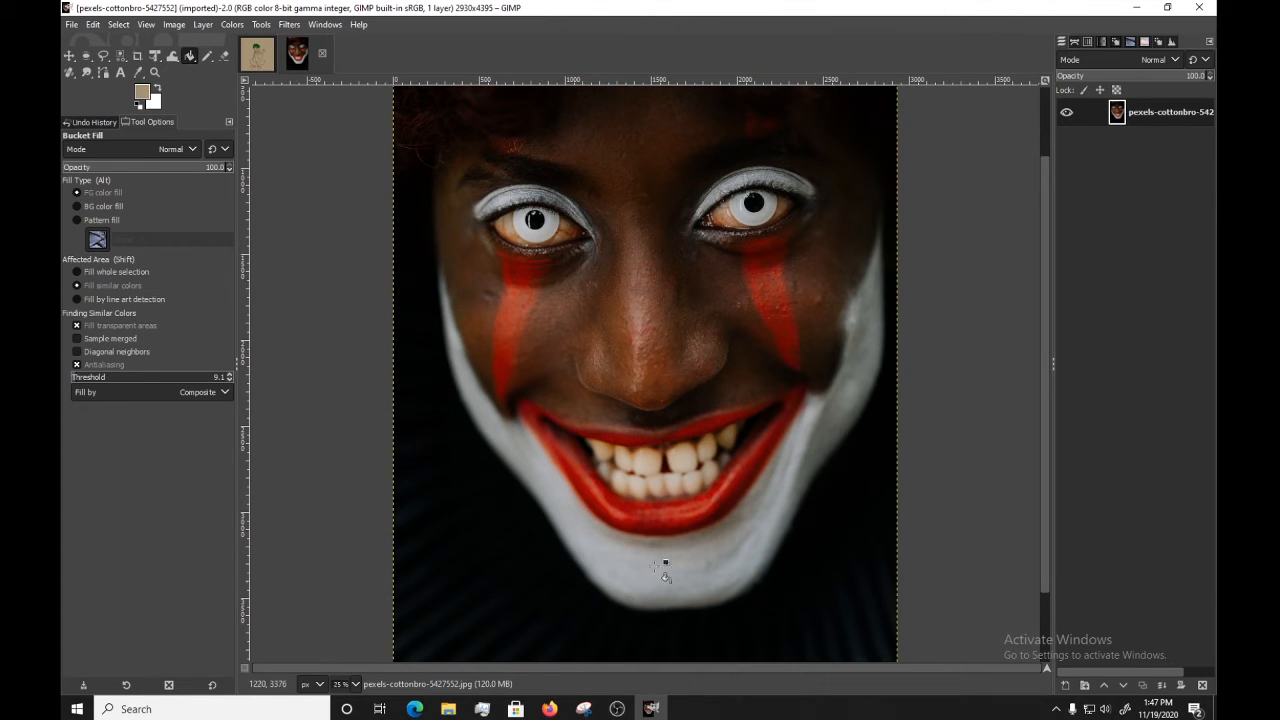
right_click(1140, 245)
left_click(1170, 205)
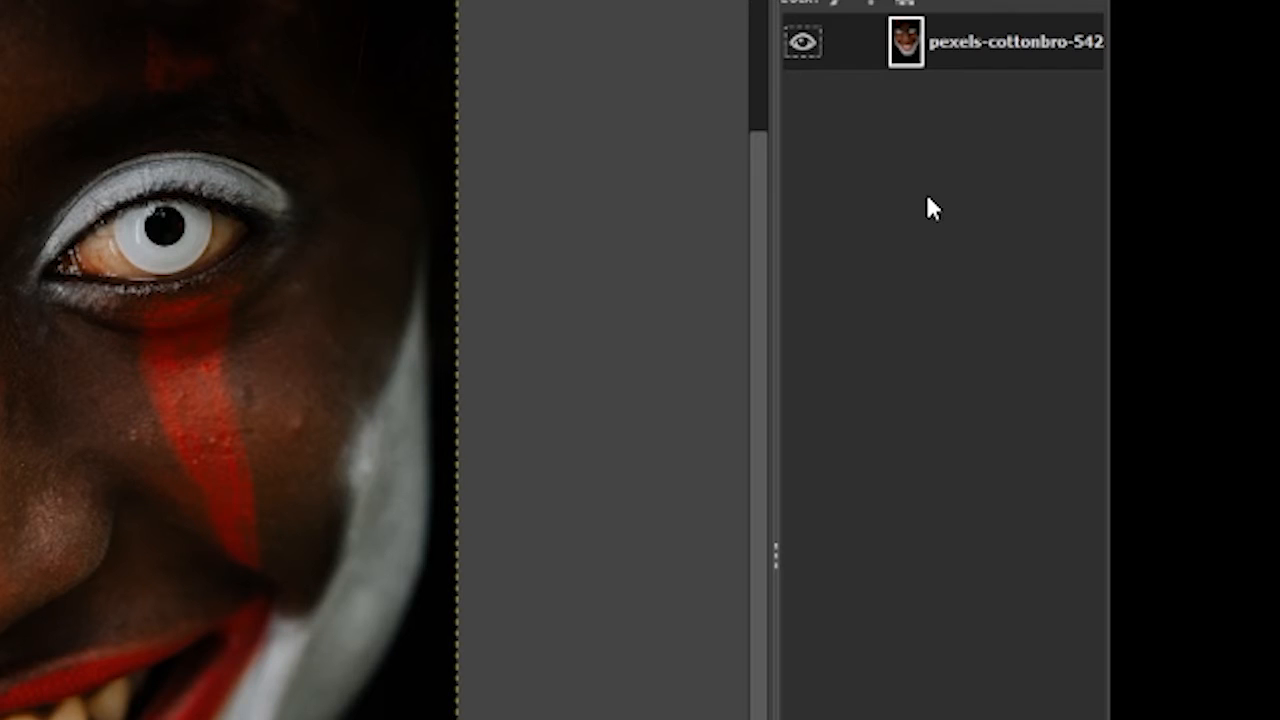
right_click(905, 615)
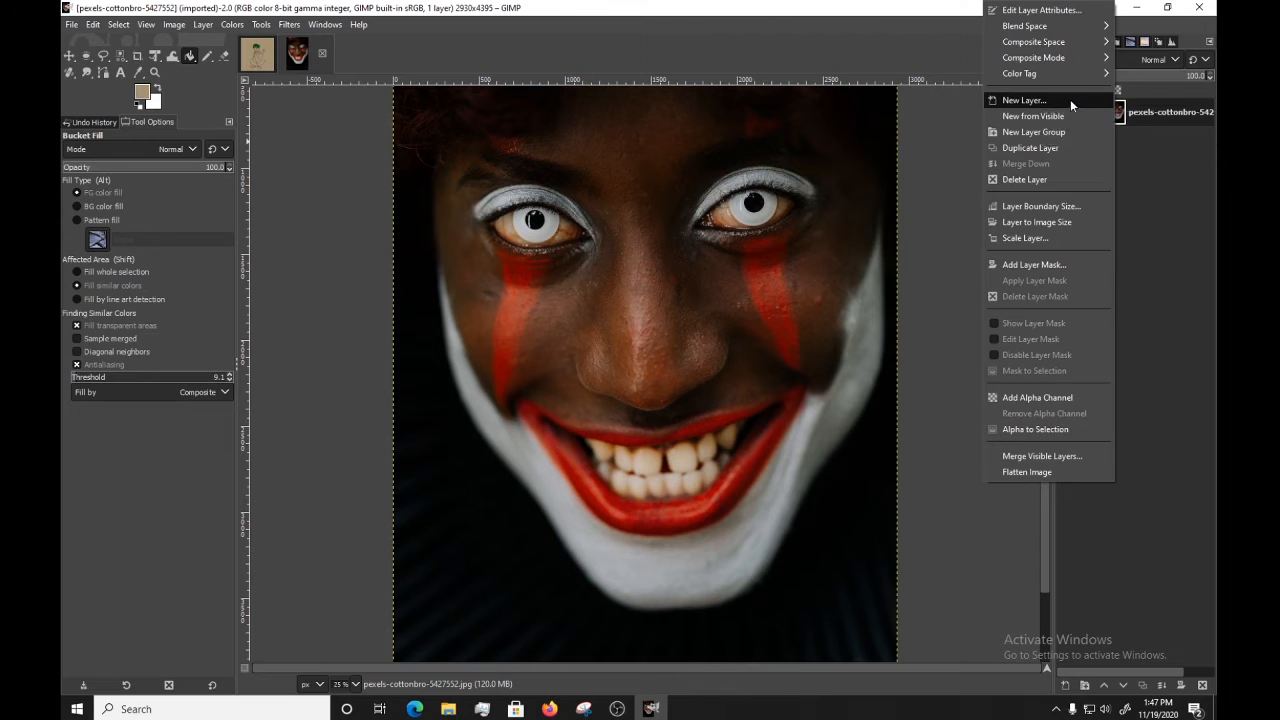
left_click(1071, 101)
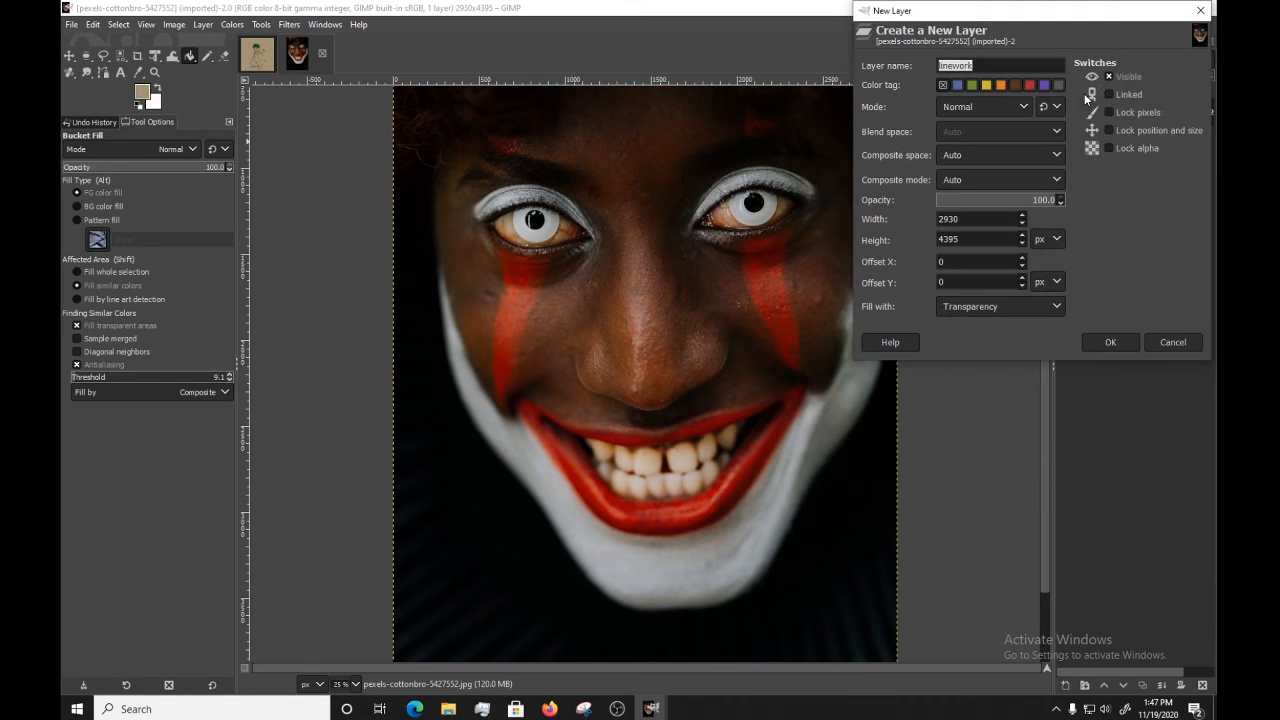
left_click(1105, 343)
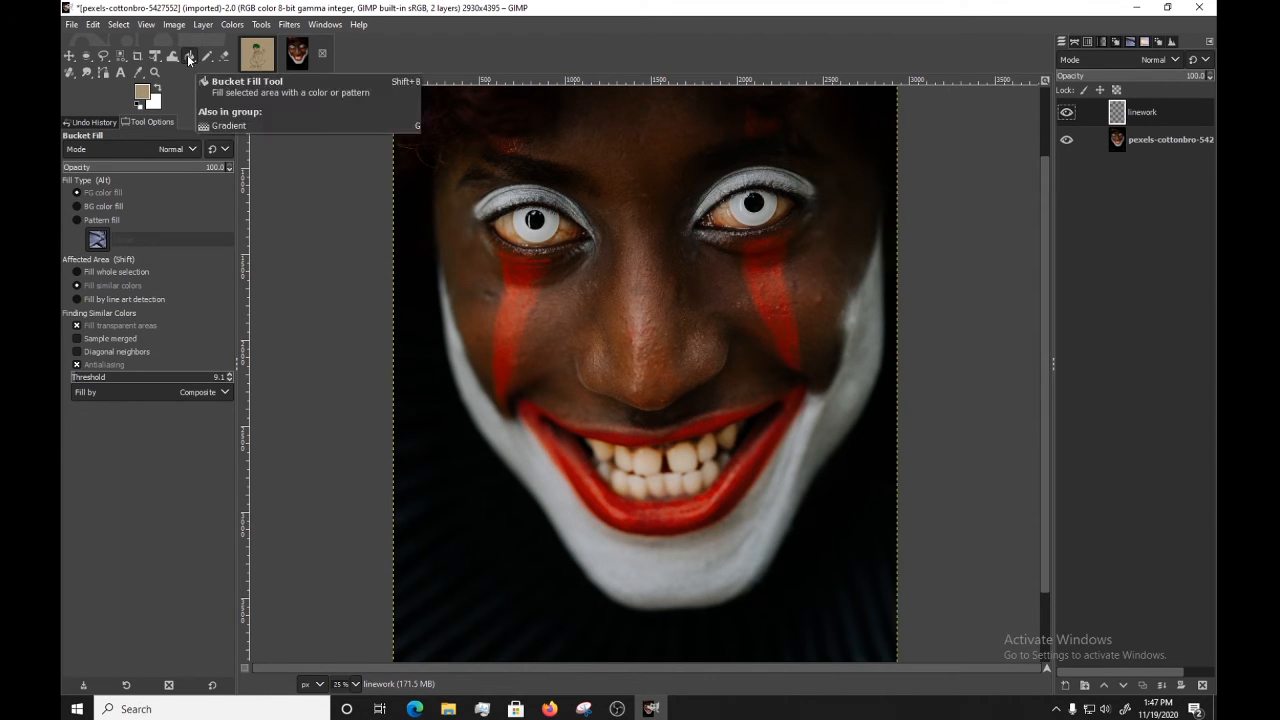
Choose the Gradient tool and set a black (000000) foreground colour, the FG to Transparent gradient and the Radial shape
mouse_move(190, 60)
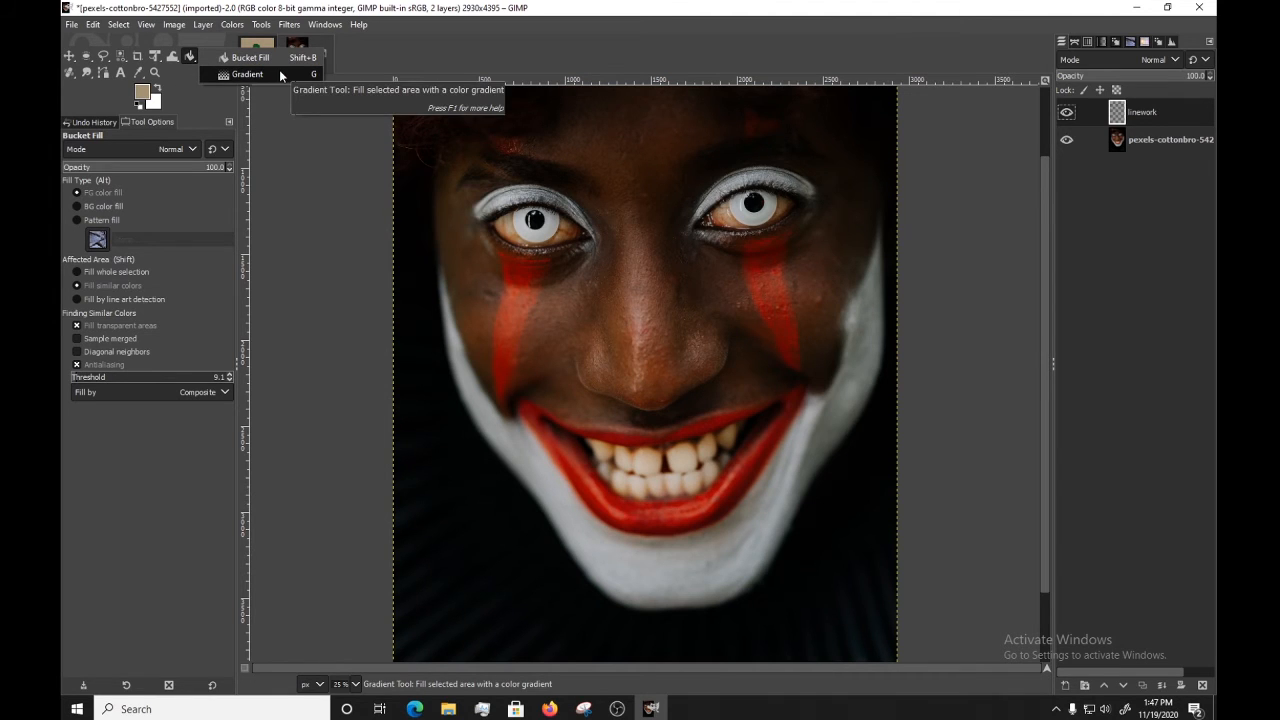
left_click(281, 75)
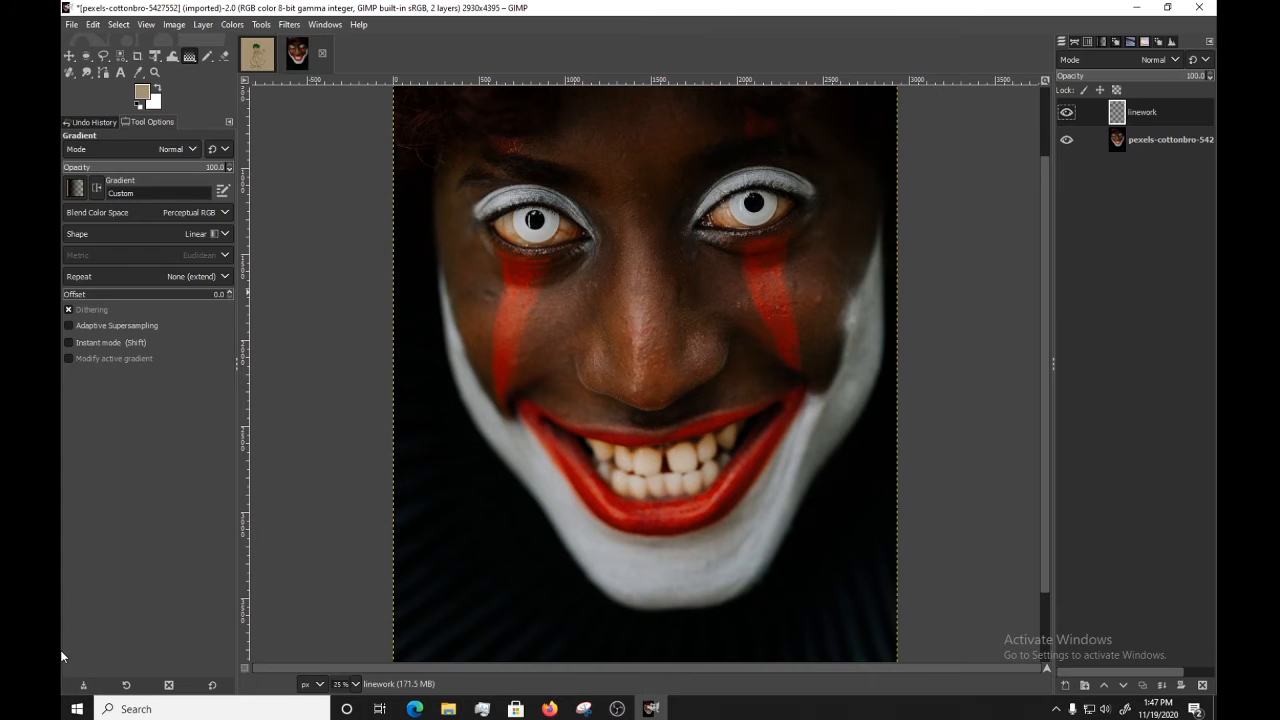
left_click(142, 93)
left_click_drag(208, 325, 127, 447)
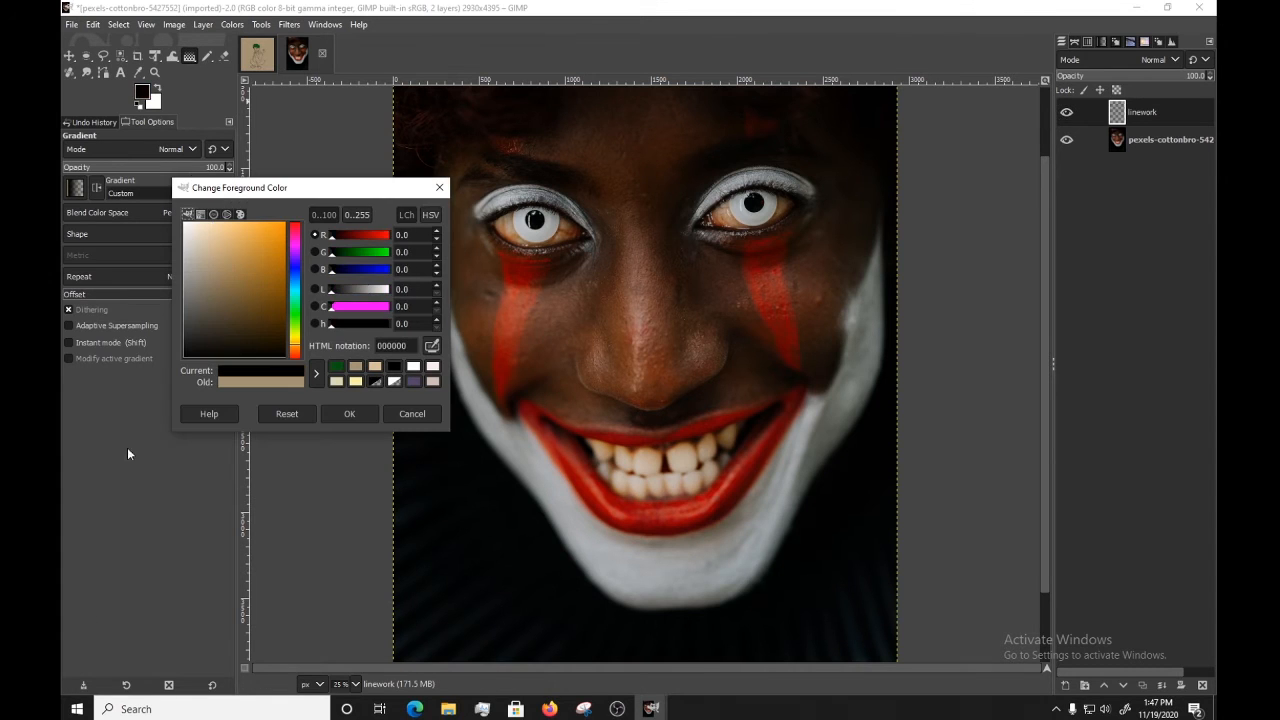
left_click(349, 413)
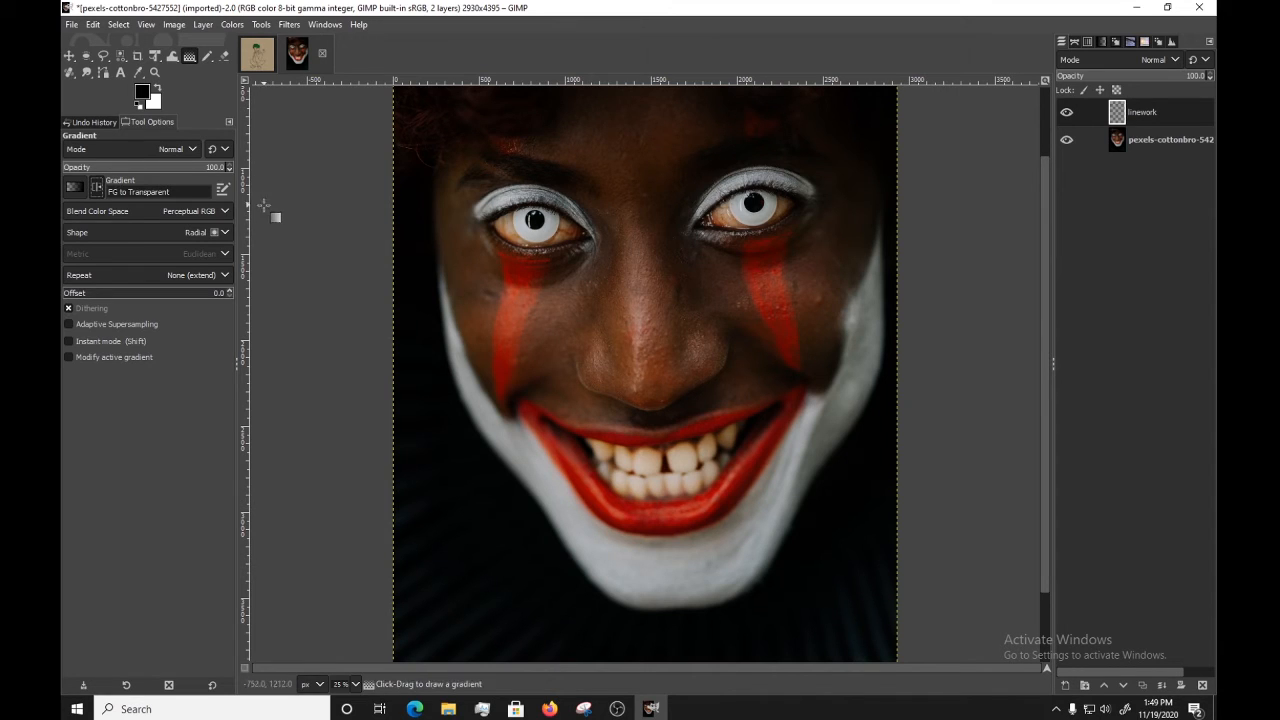
left_click(191, 233)
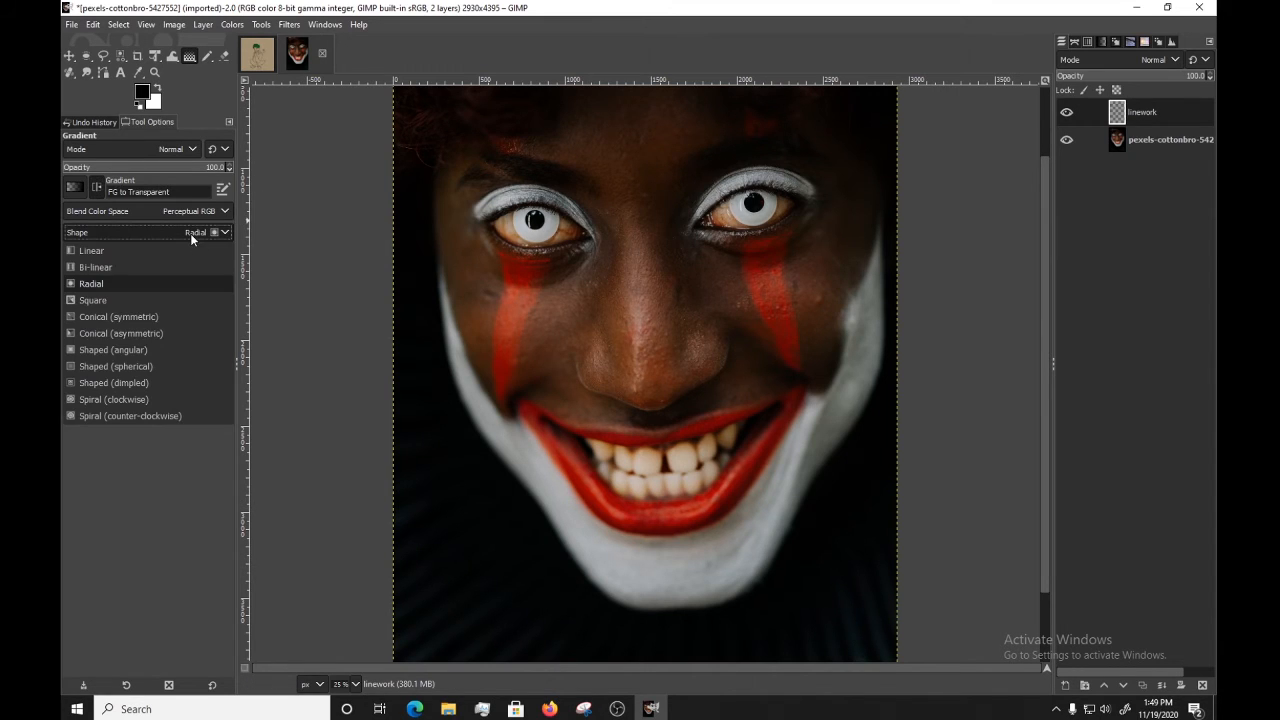
left_click(144, 284)
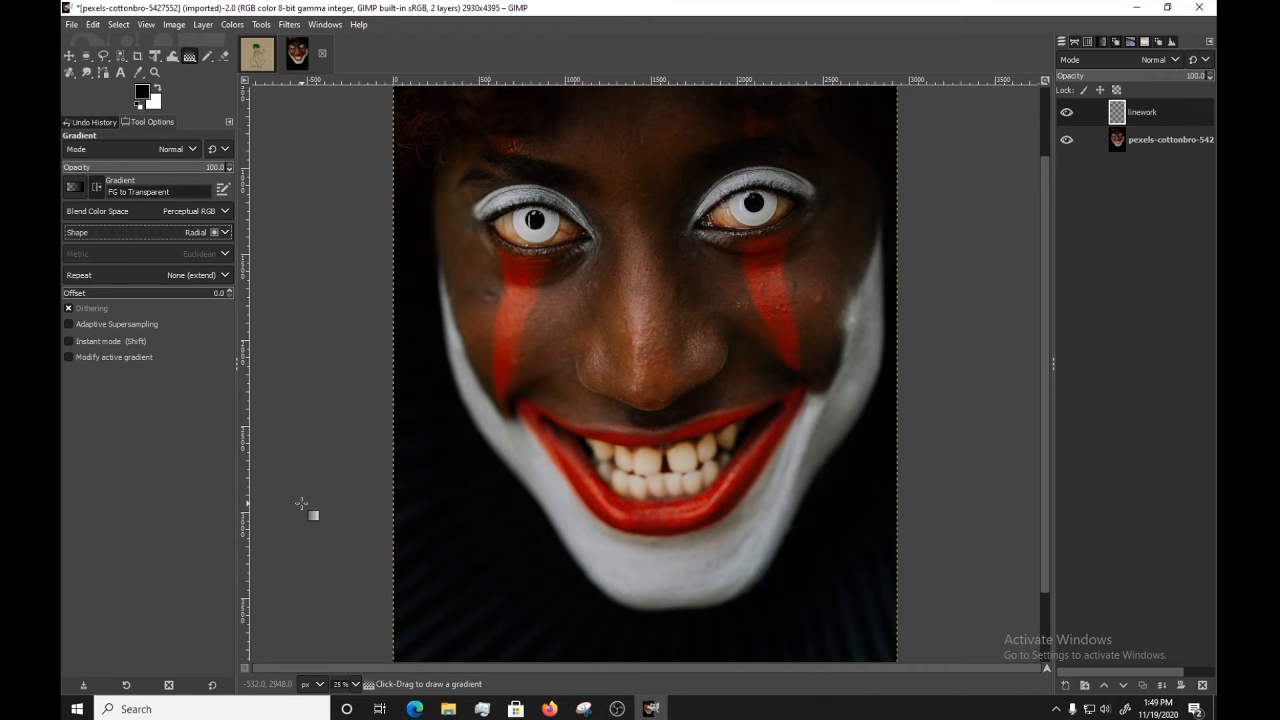
Draw the radial gradient on the linework layer between about 2712, 800 px and the nose, moving the end endpoint to about 1488, 1924 px
left_click(642, 371)
left_click_drag(642, 371, 857, 133)
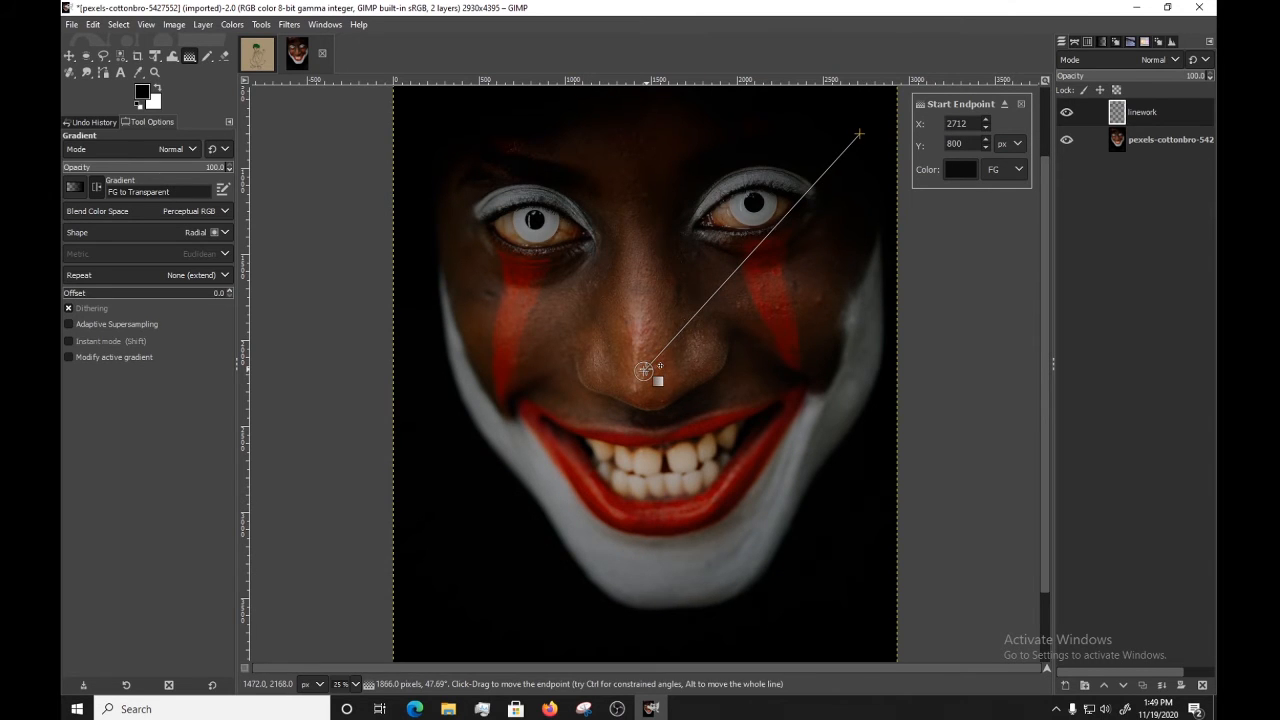
left_click_drag(644, 370, 651, 324)
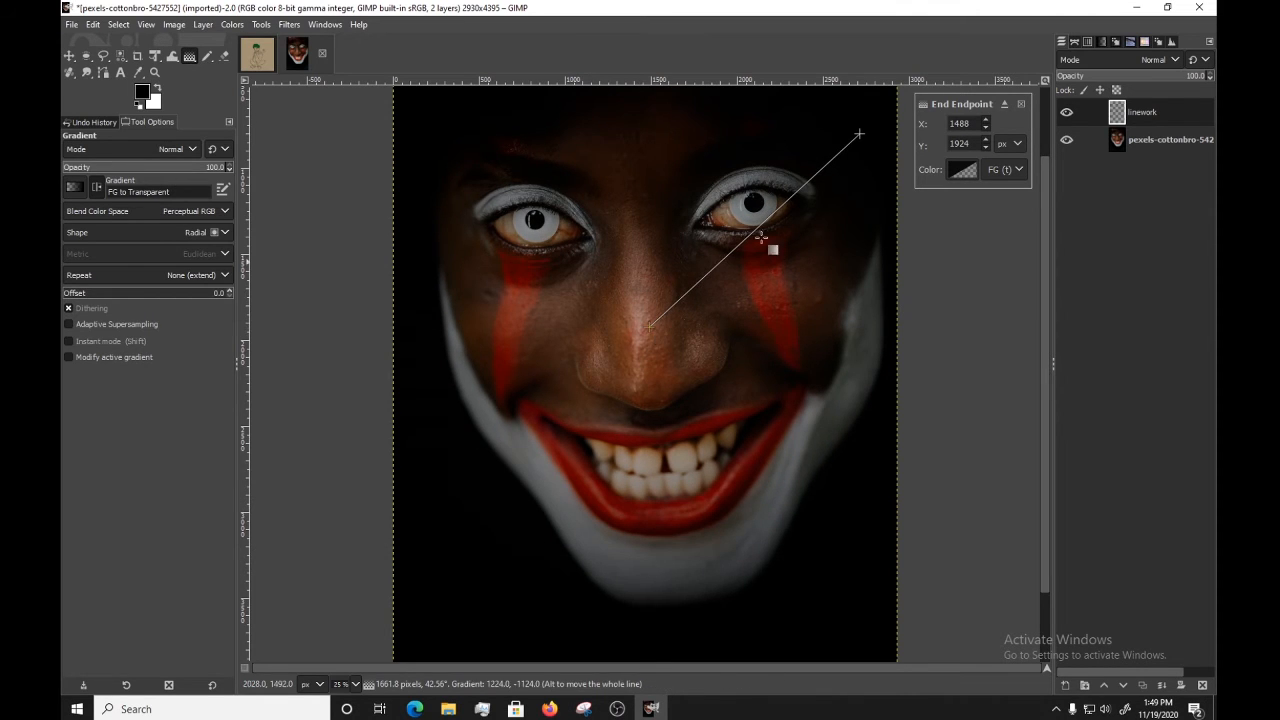
Shift the gradient's middle stop toward the nose, add and remove an extra stop near the eye, and apply the gradient
left_click_drag(755, 233, 718, 263)
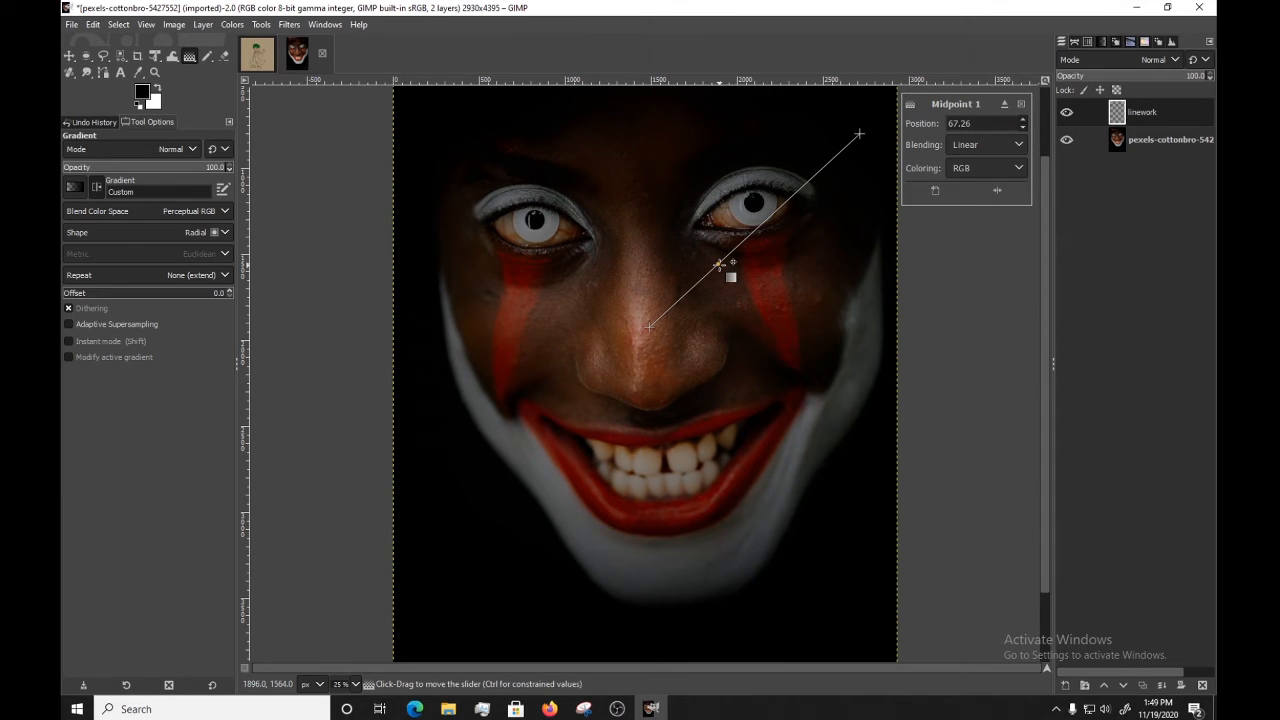
left_click_drag(775, 205, 728, 277)
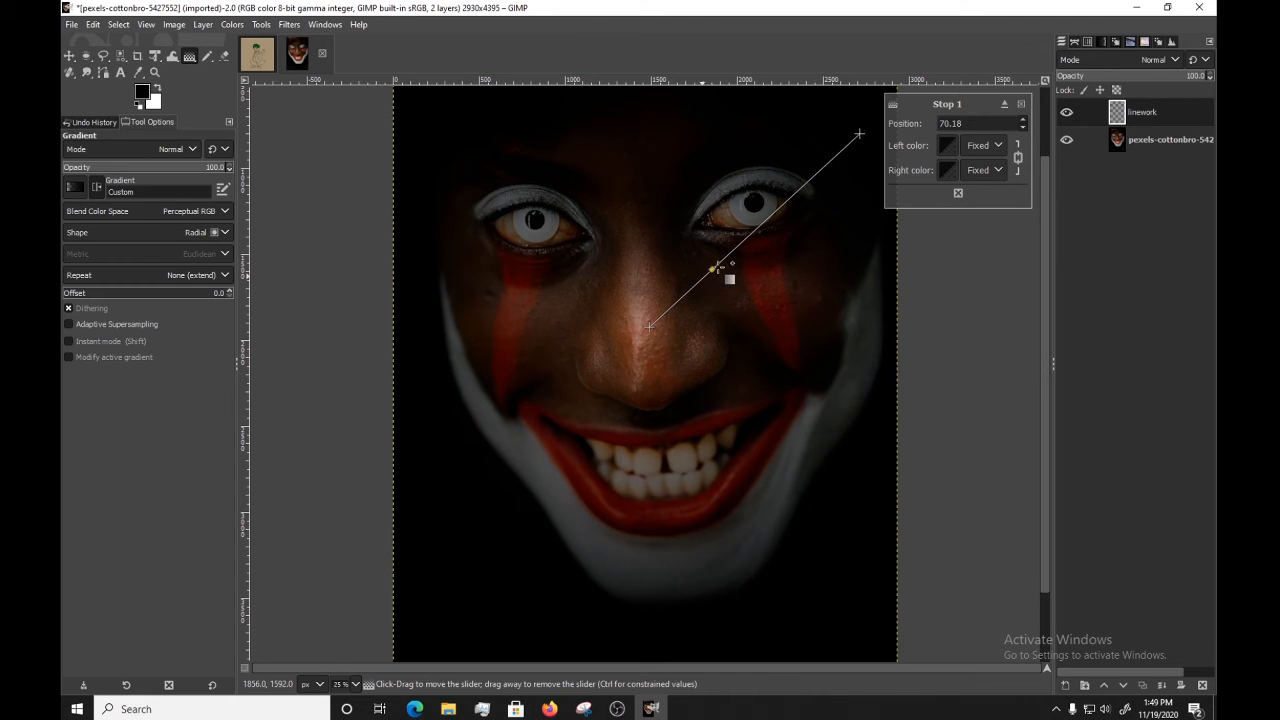
left_click(772, 212)
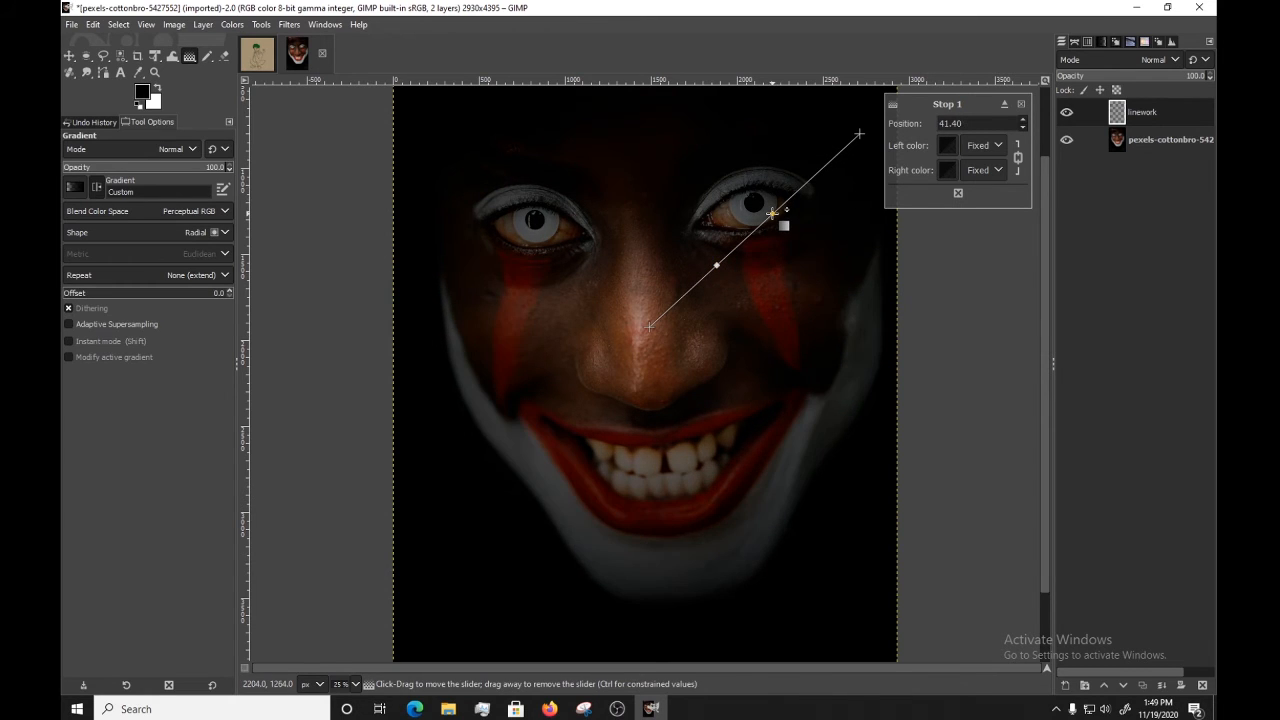
left_click_drag(772, 212, 938, 189)
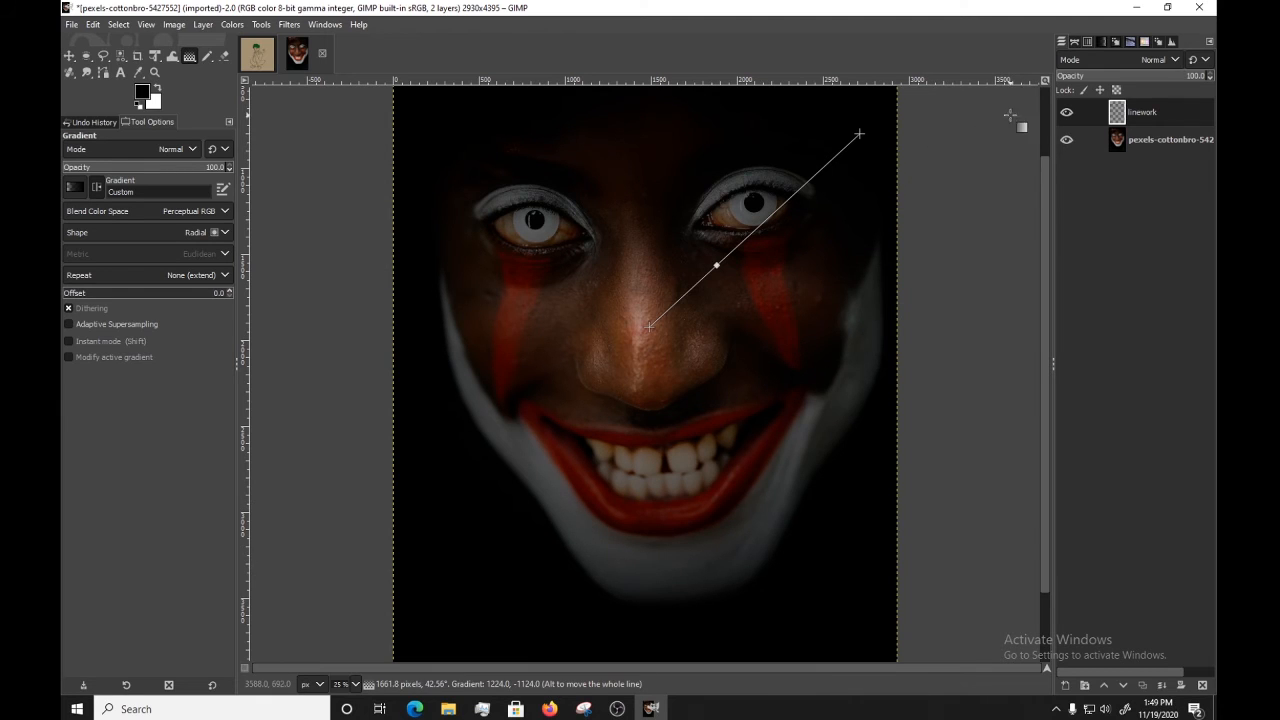
left_click(207, 57)
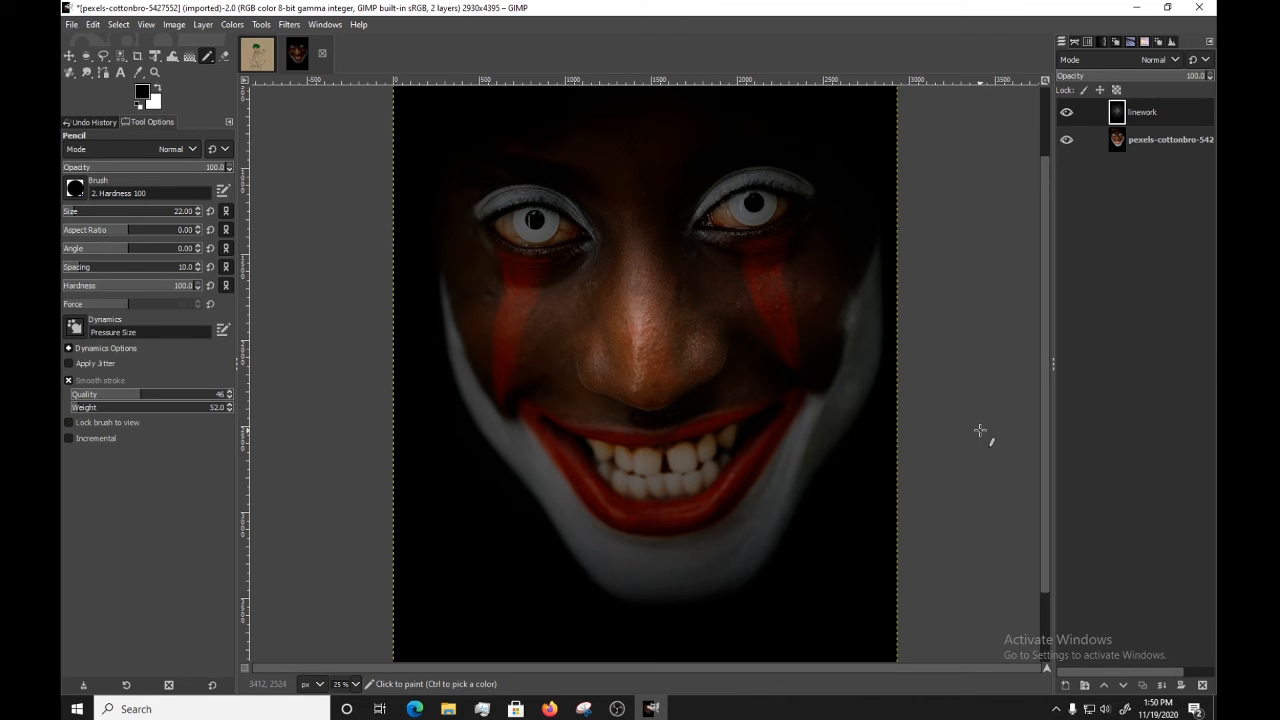
Toggle the linework layer's visibility several times to compare the clown photo with and without the gradient, leaving the layer hidden
left_click(1066, 113)
left_click(1065, 113)
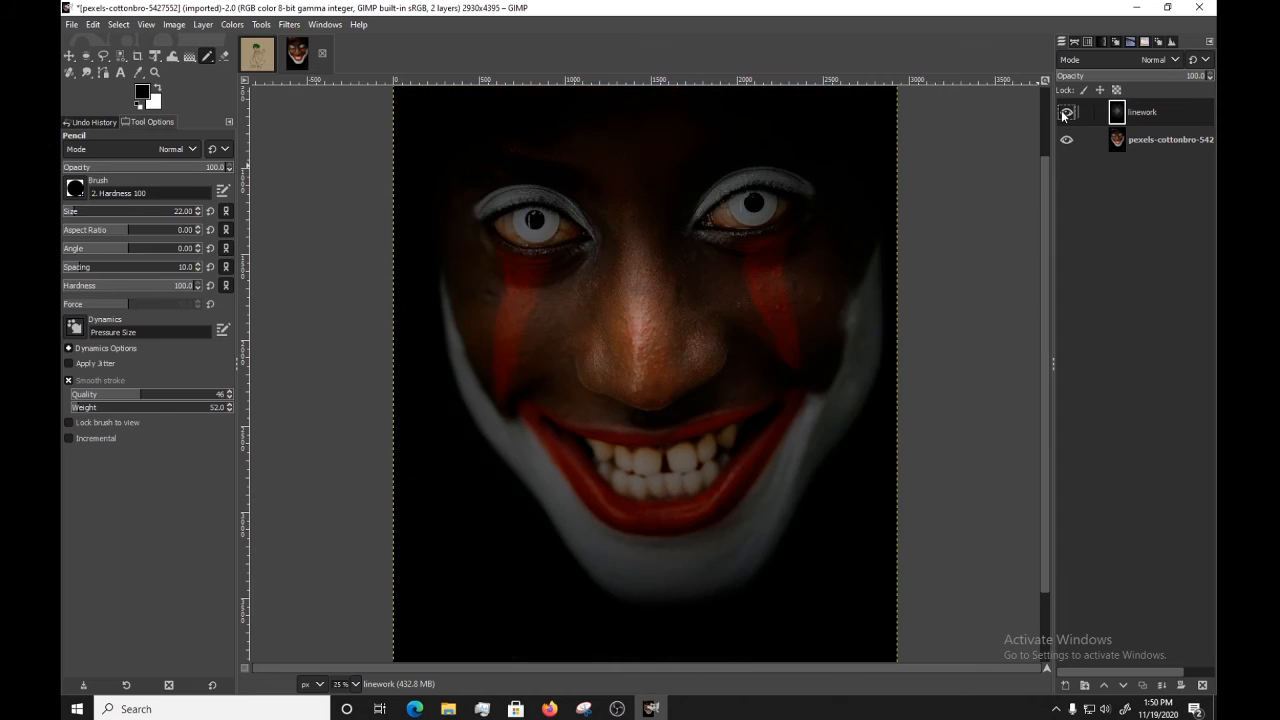
left_click(1065, 113)
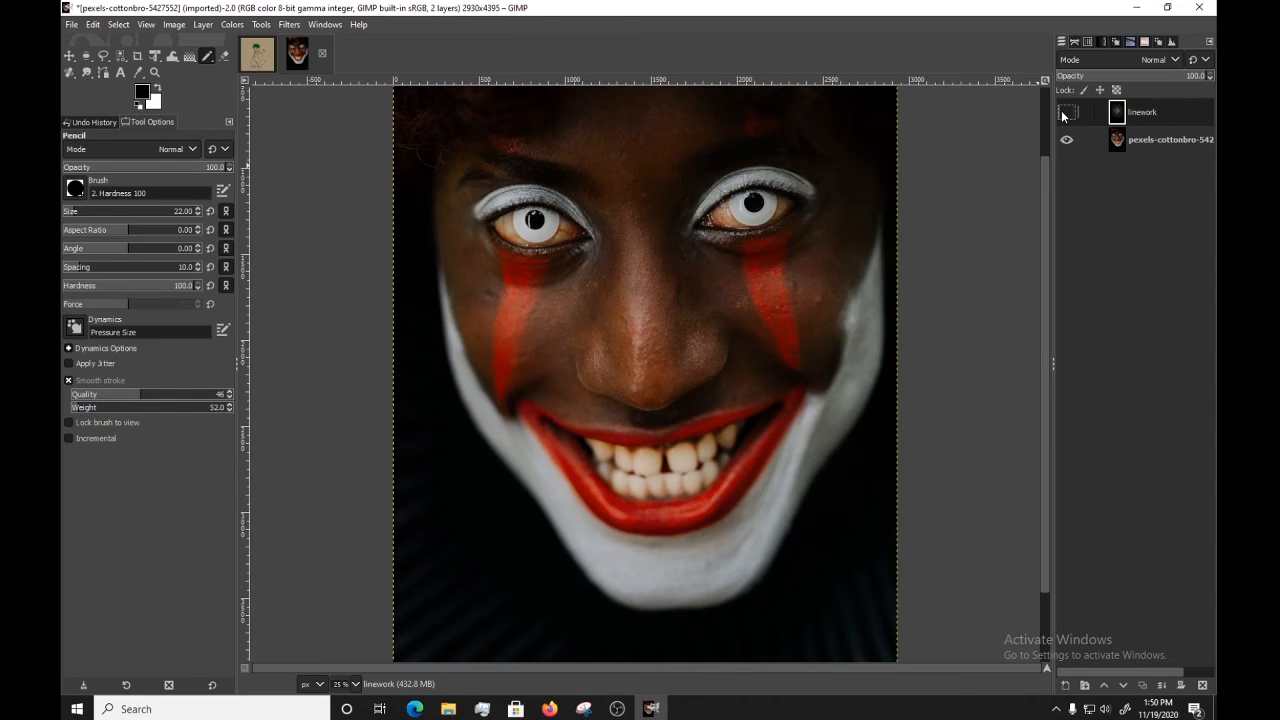
left_click(1065, 113)
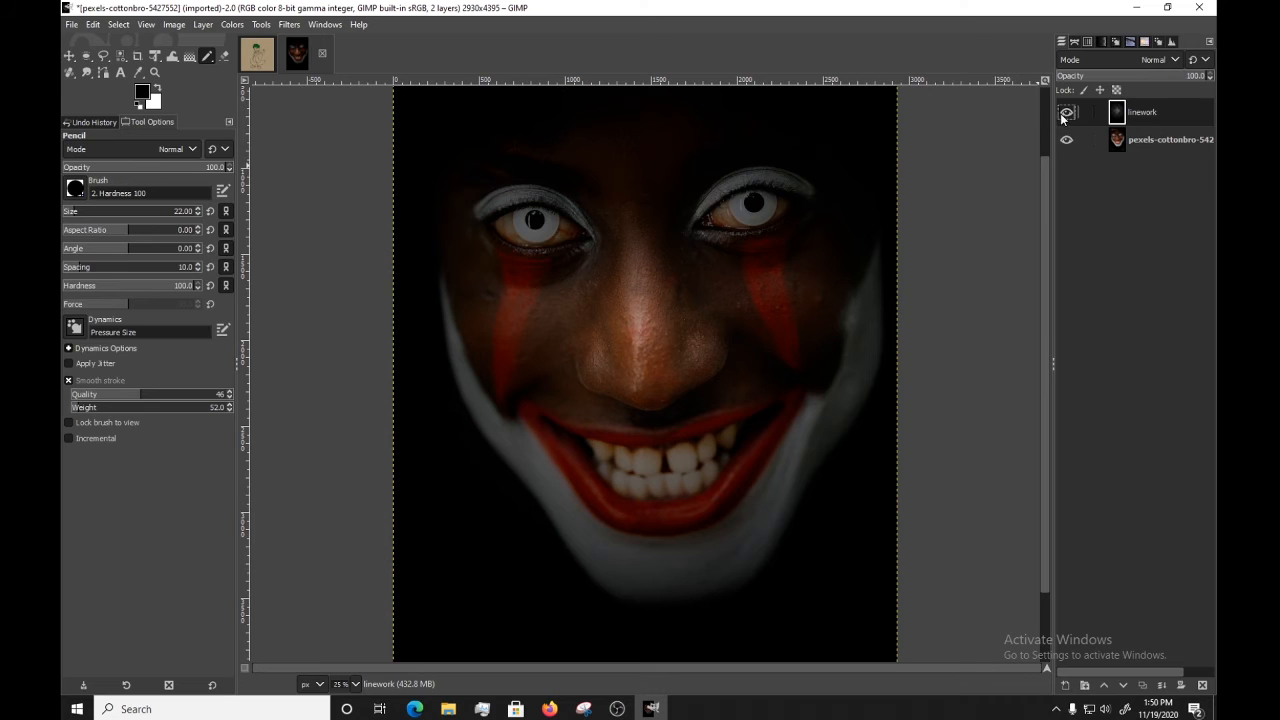
left_click(1066, 113)
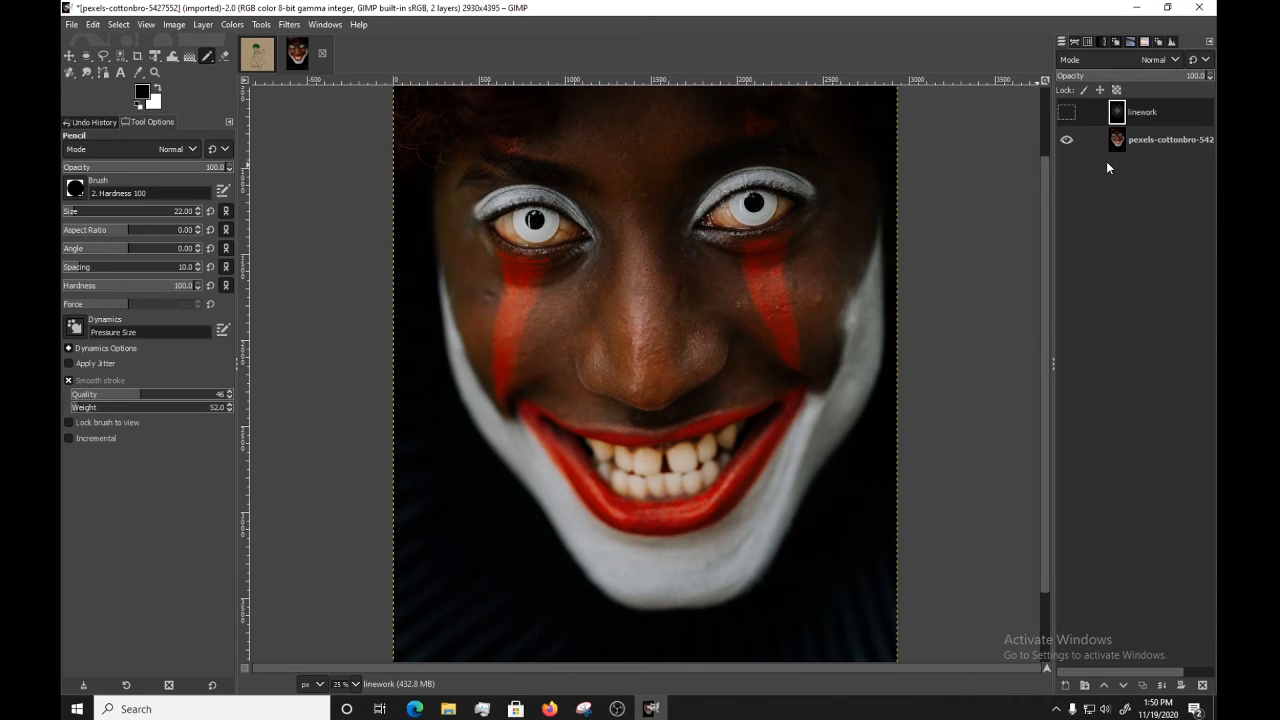
left_click(1068, 114)
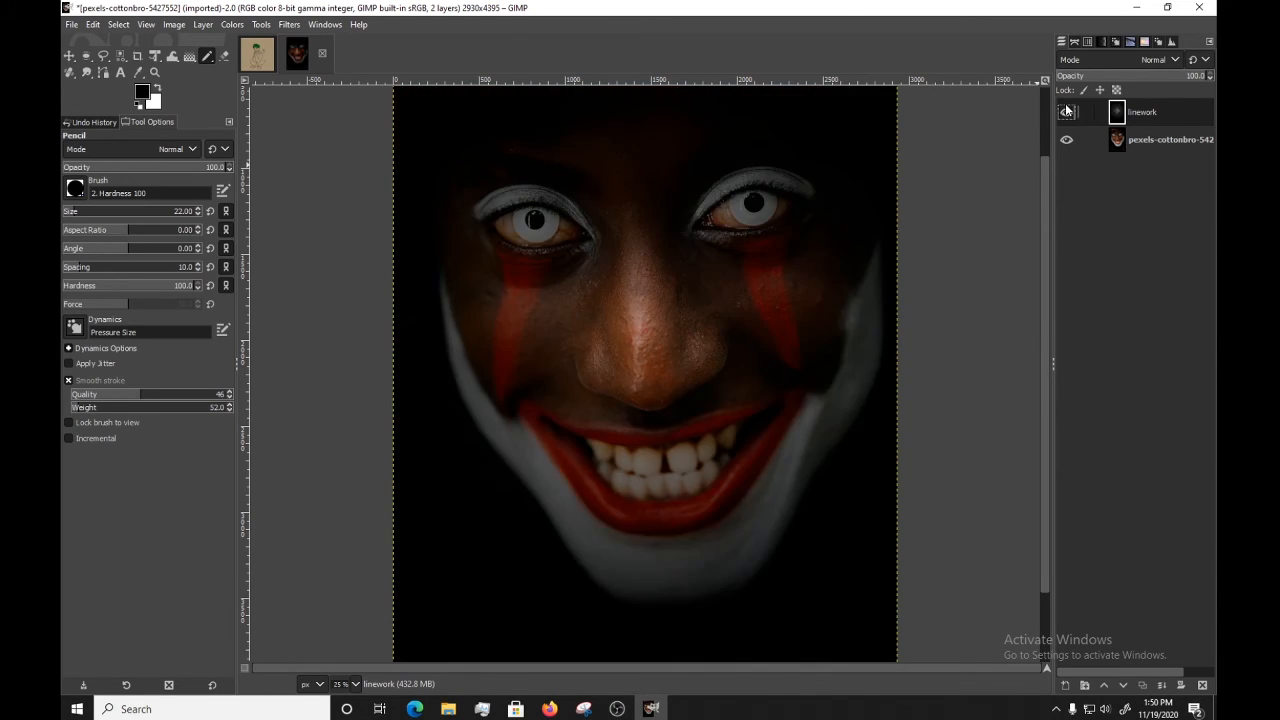
left_click(1066, 114)
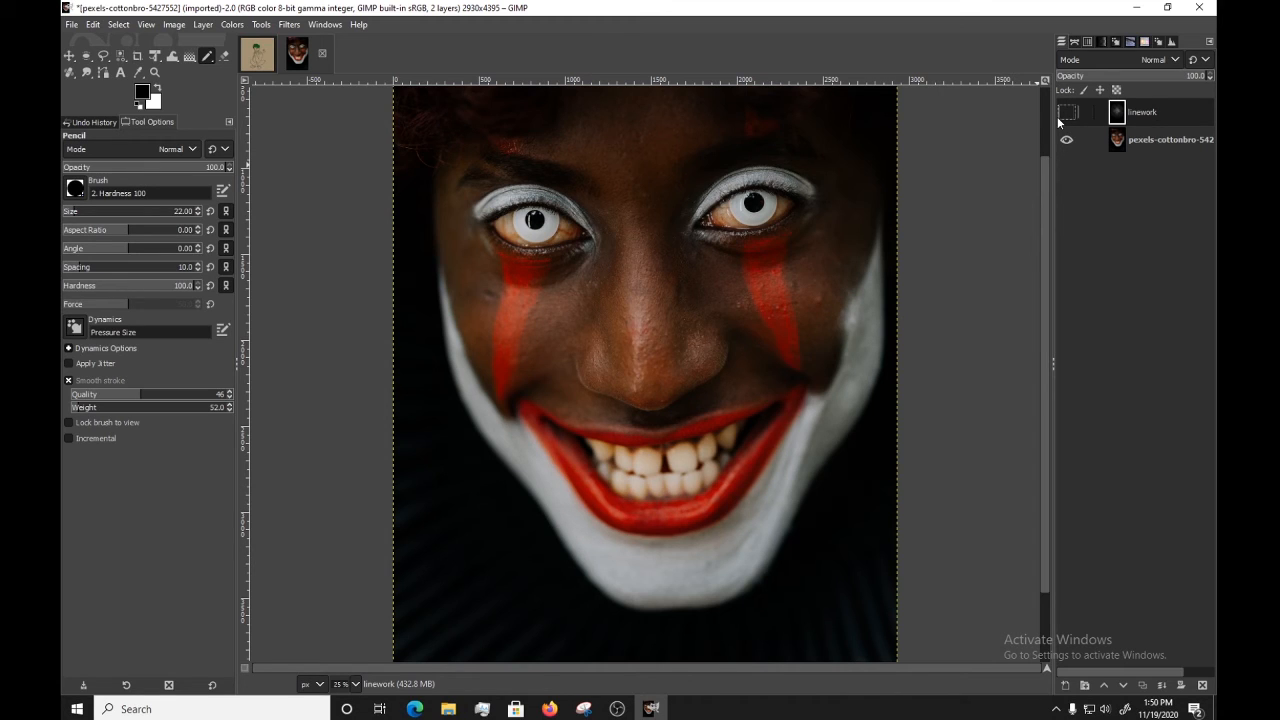
Try a black radial gradient directly on the clown photo layer, adding and removing a stop, and toggle that layer's visibility to compare
left_click(1165, 139)
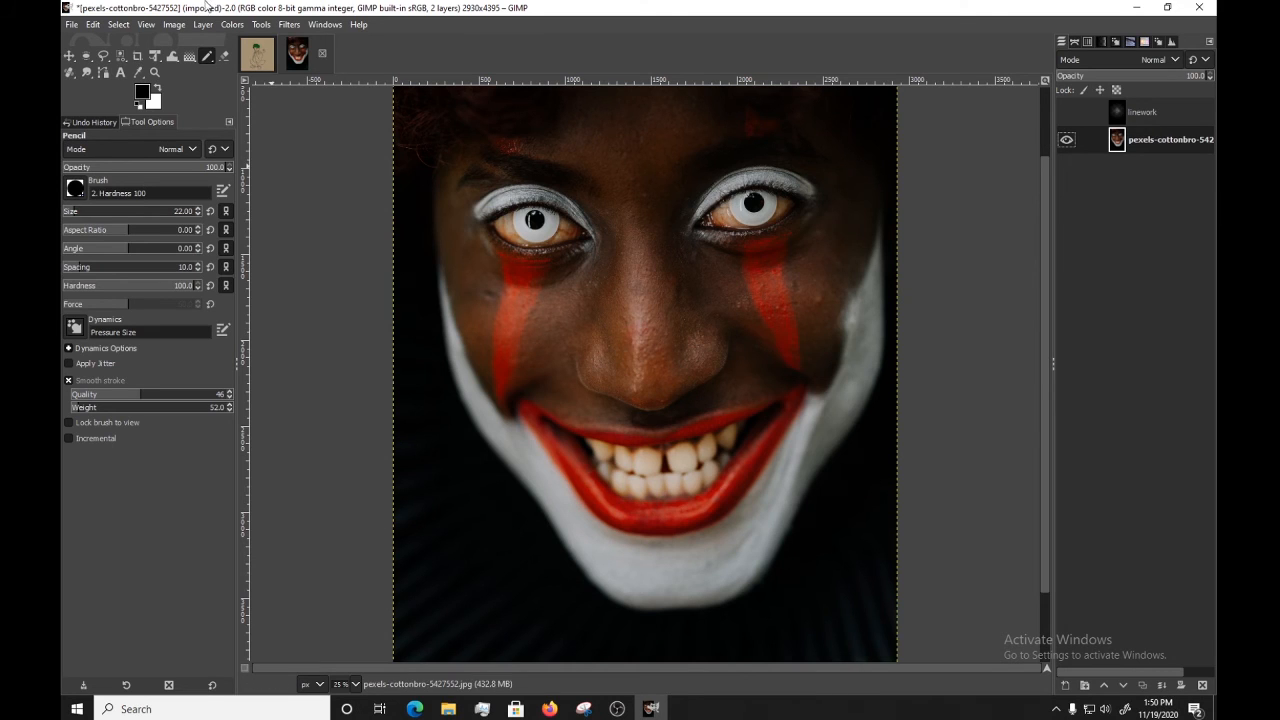
left_click(189, 56)
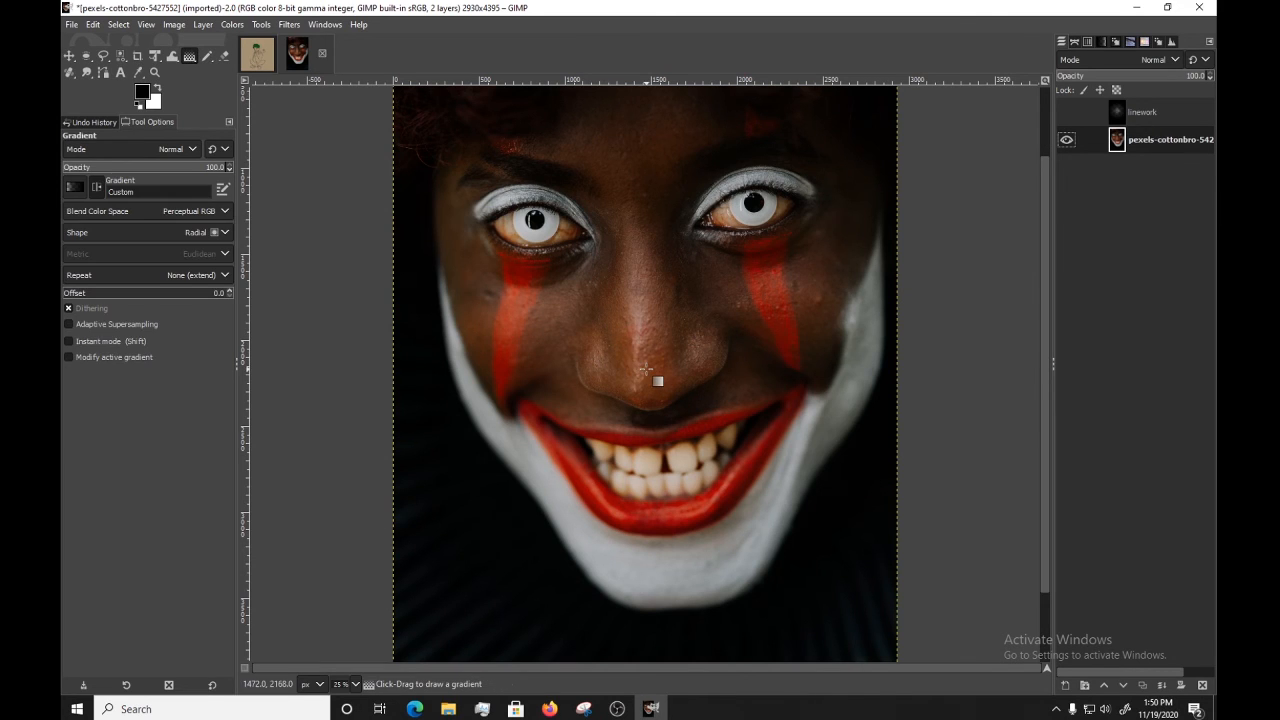
left_click_drag(642, 370, 834, 99)
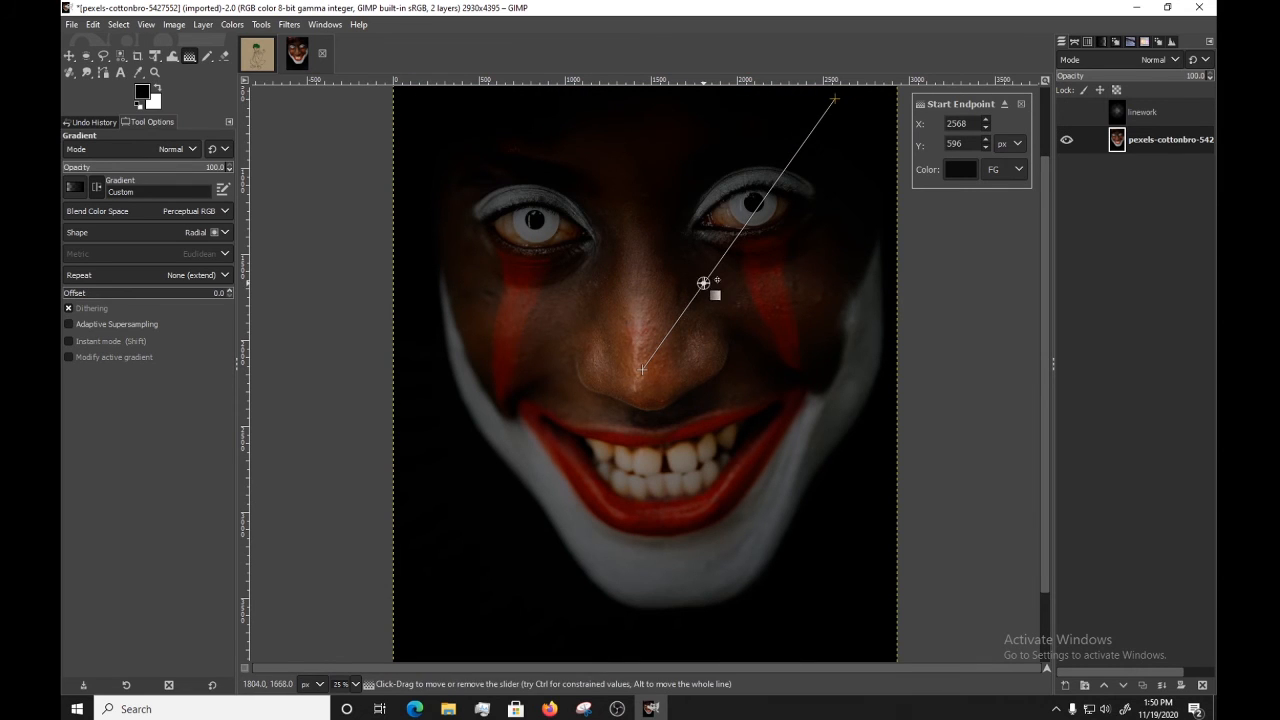
left_click_drag(709, 286, 731, 251)
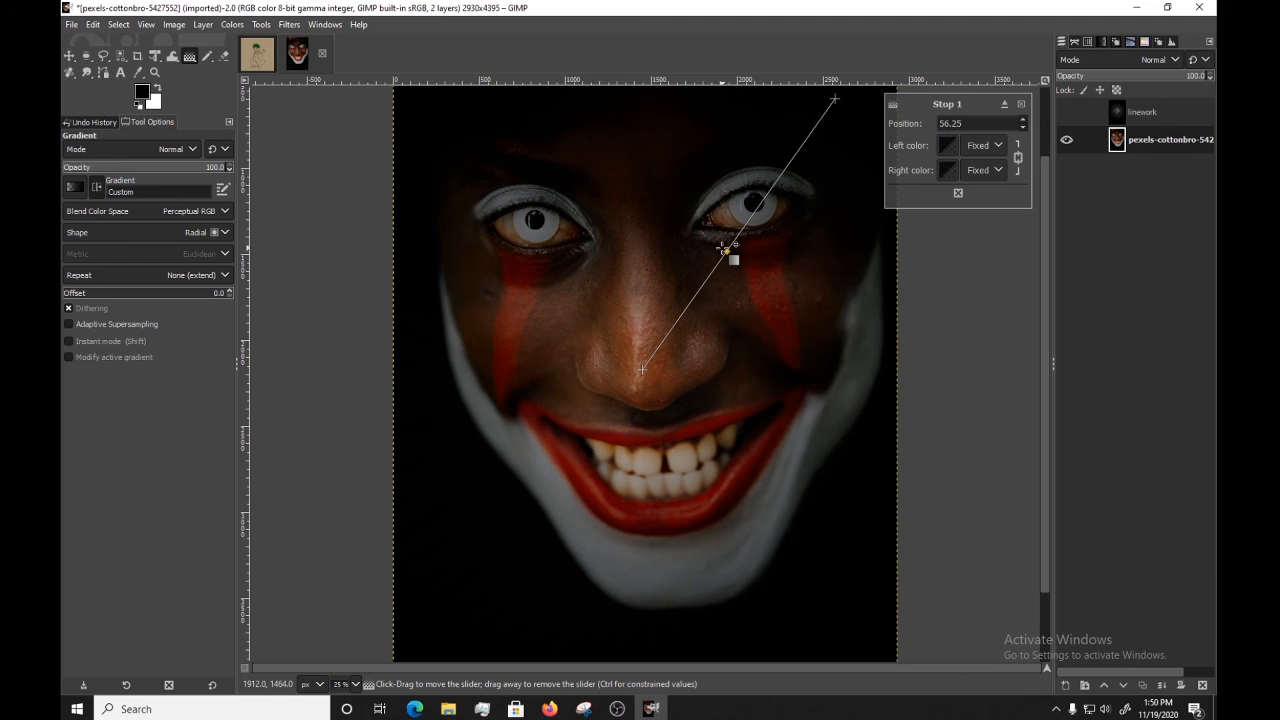
left_click(974, 196)
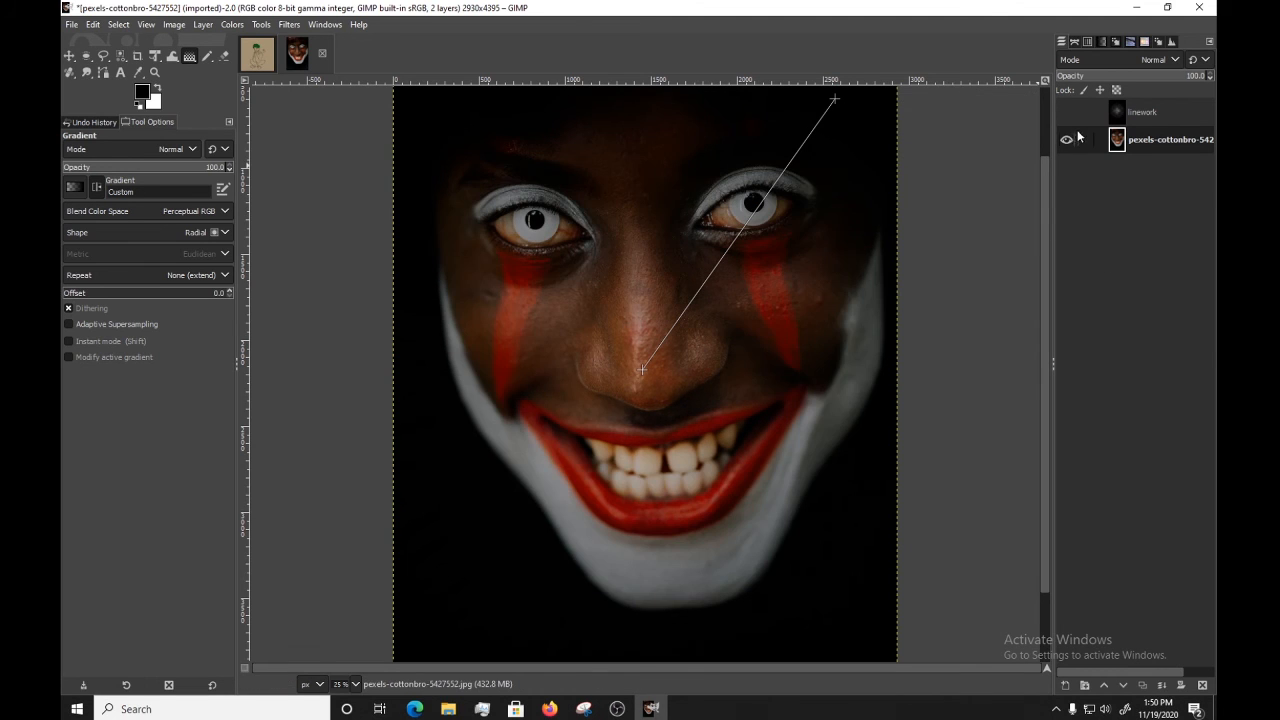
left_click(1066, 140)
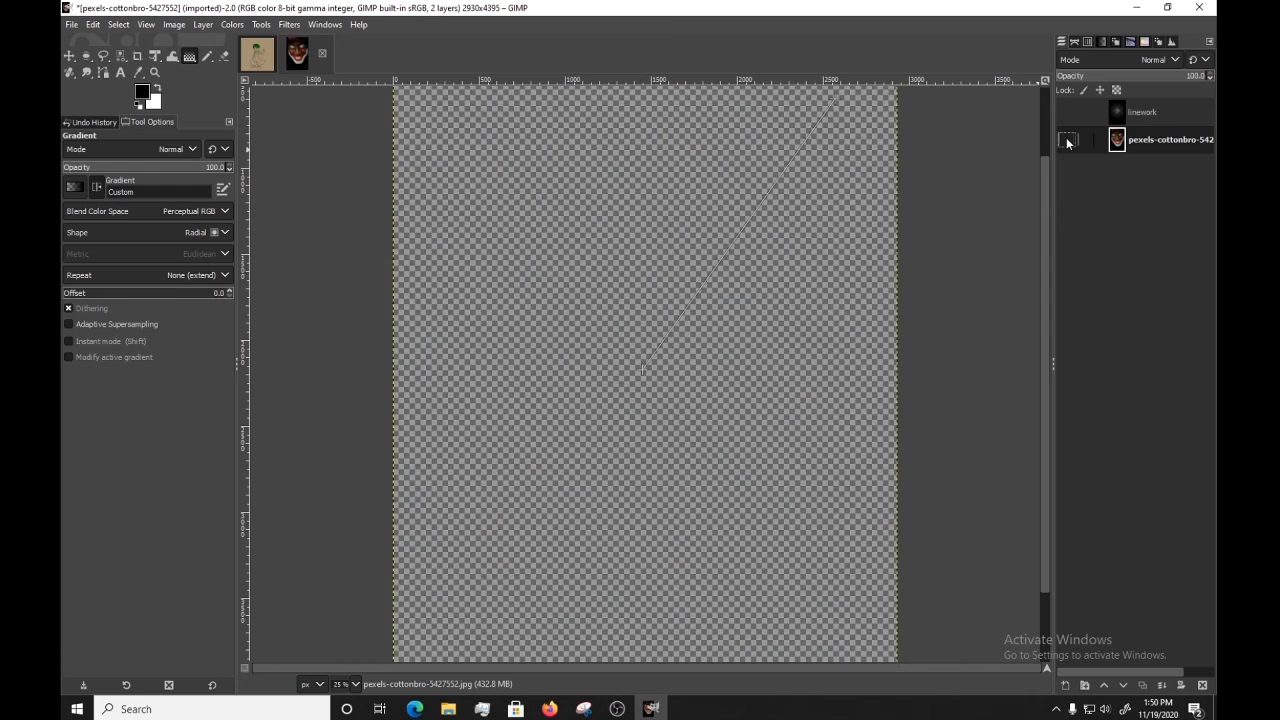
left_click(1066, 140)
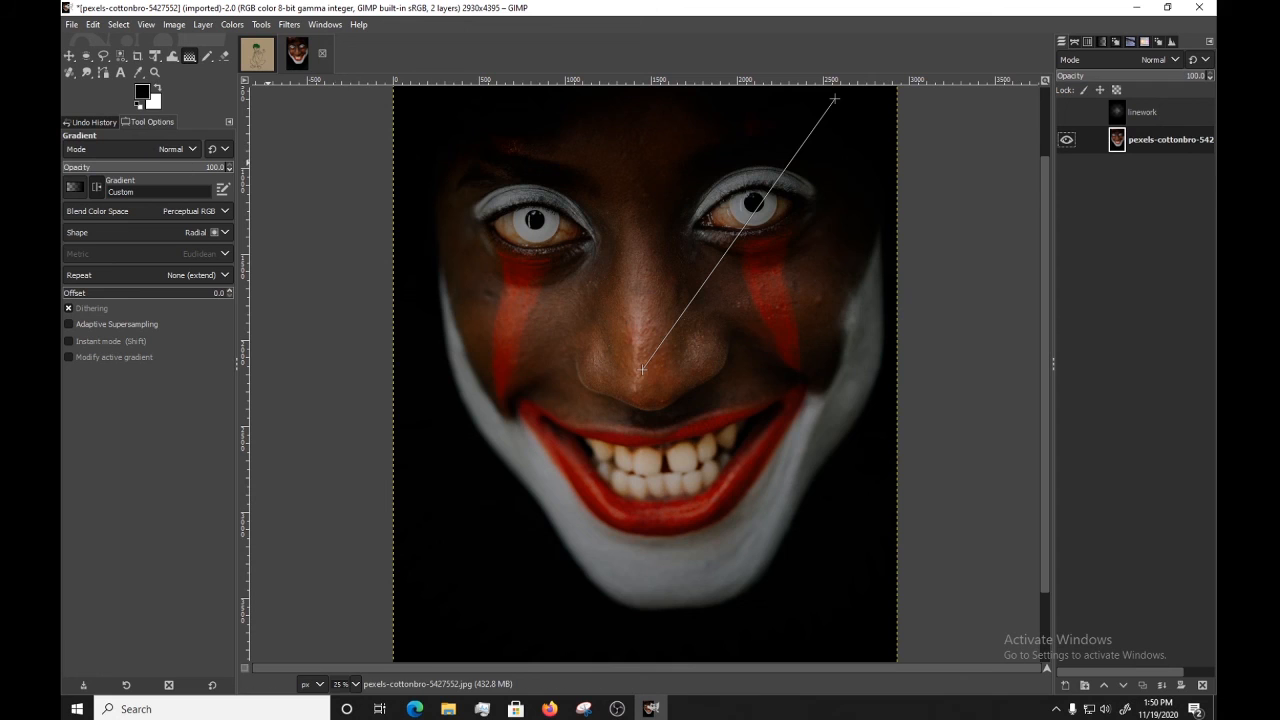
Undo the gradient steps made directly on the clown photo layer
left_click(93, 24)
left_click(100, 40)
left_click(93, 24)
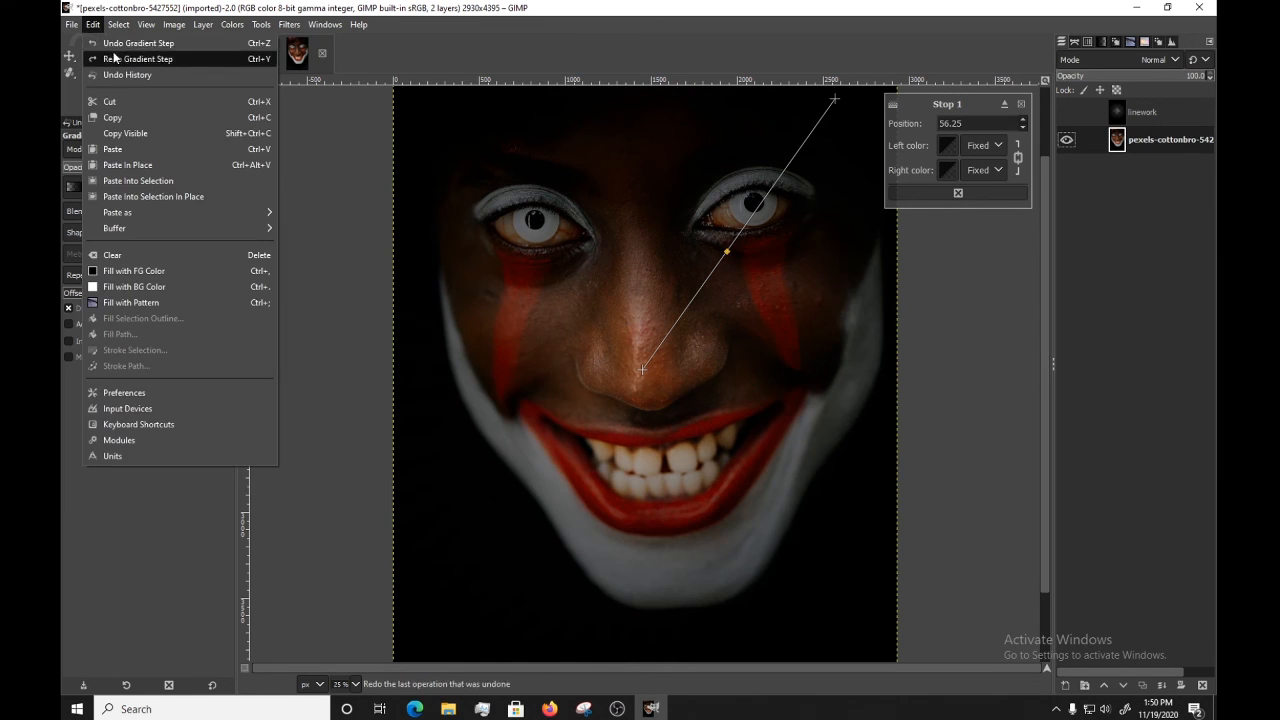
left_click(100, 42)
left_click(118, 24)
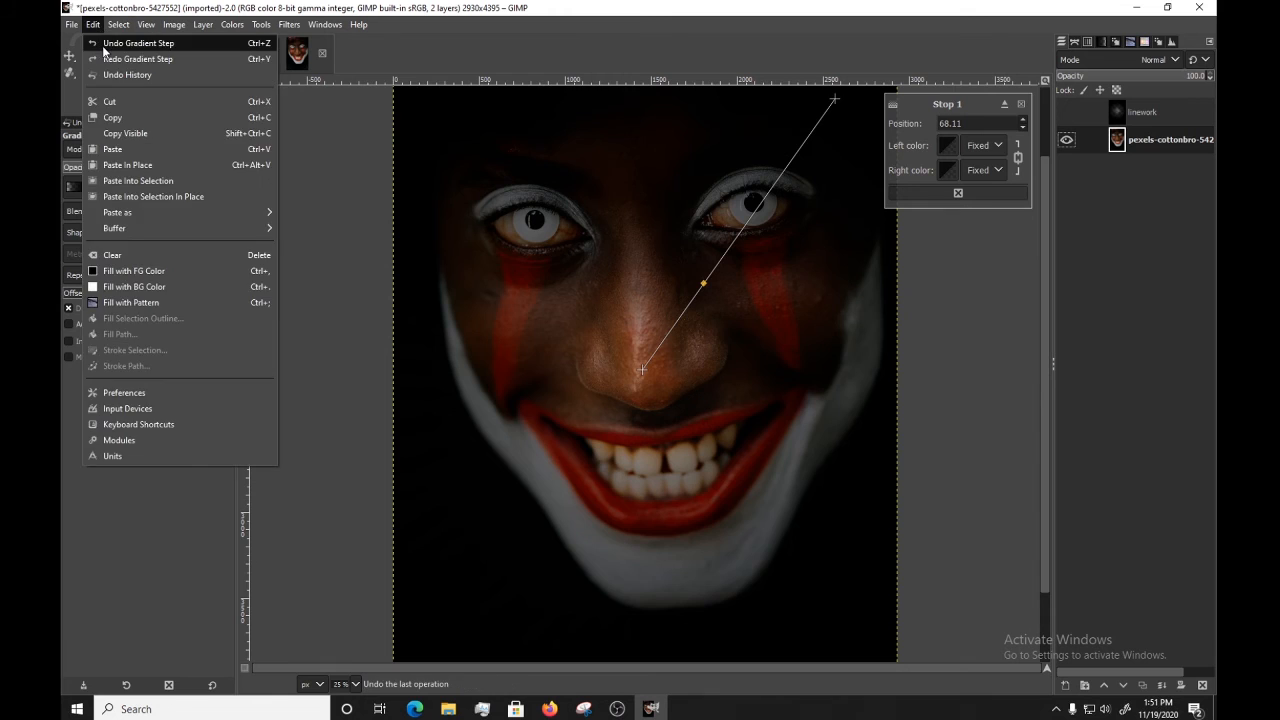
left_click(100, 42)
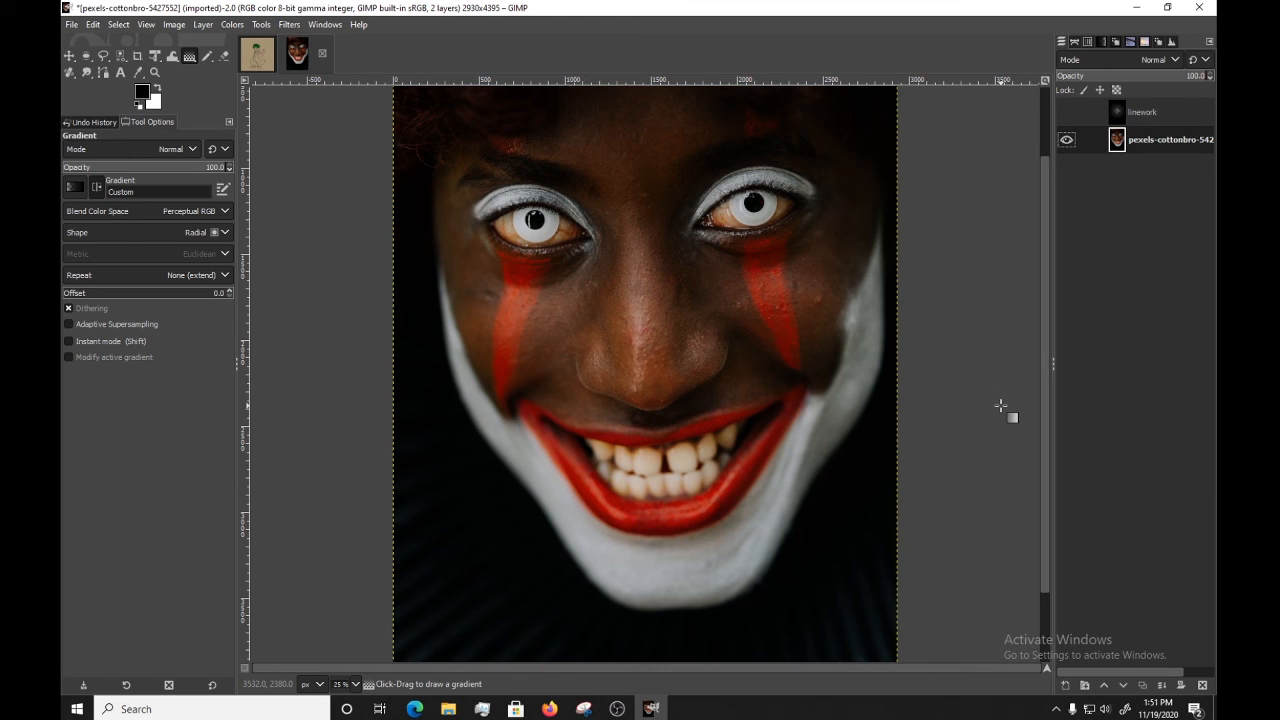
Select the linework layer above the clown photo, then show and hide it to check its separate gradient
left_click(1118, 114)
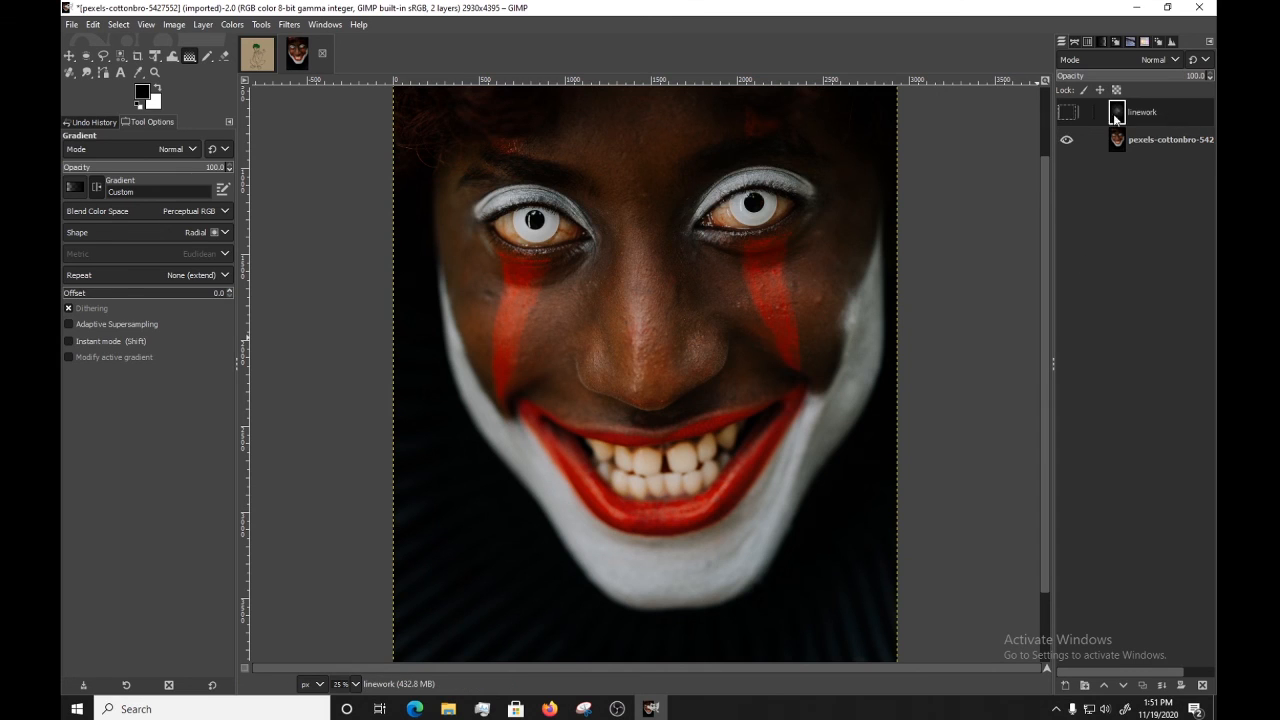
left_click(1068, 113)
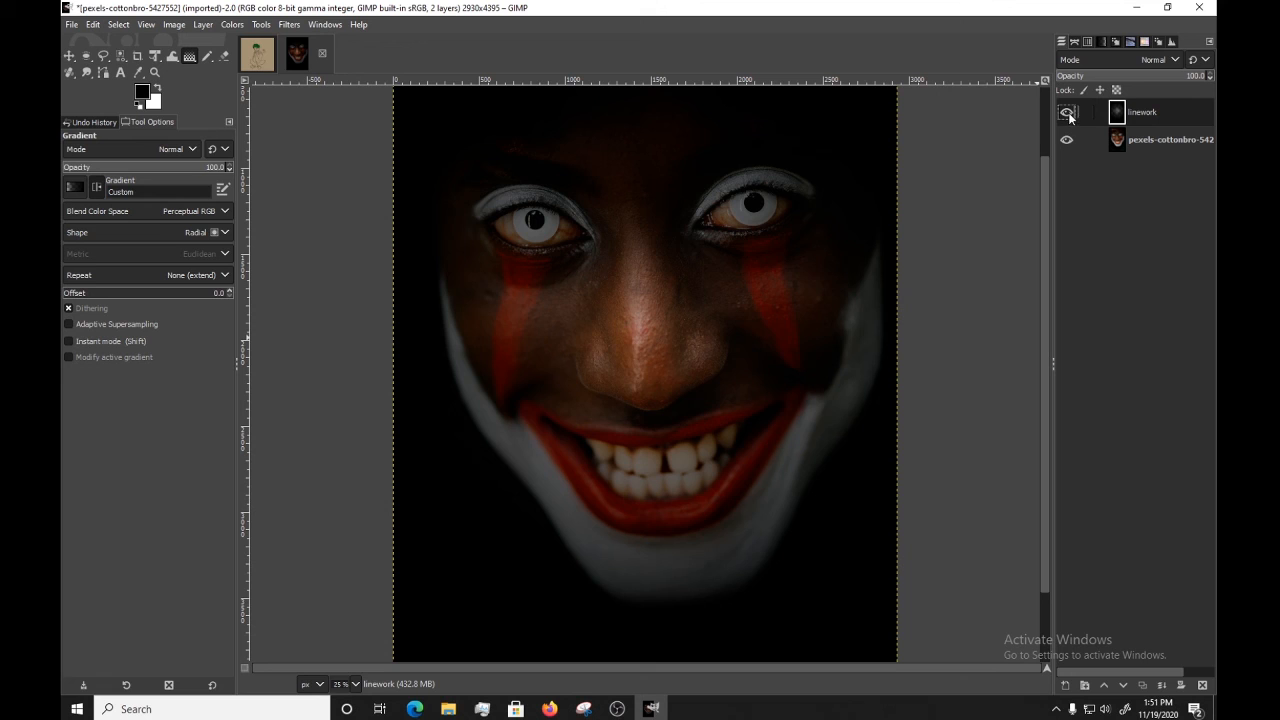
left_click(1068, 113)
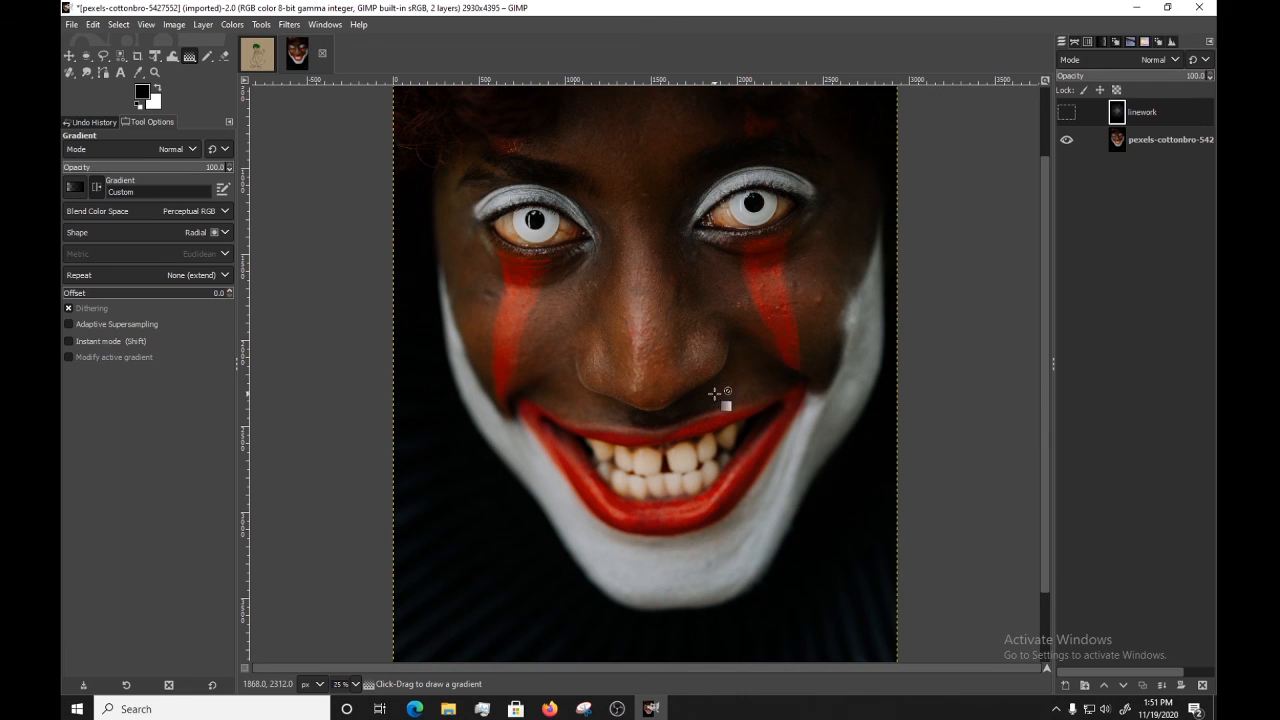
Switch to the character drawing, hide and show its linework layer to check the separate green hair, and return to the clown photo
left_click(259, 62)
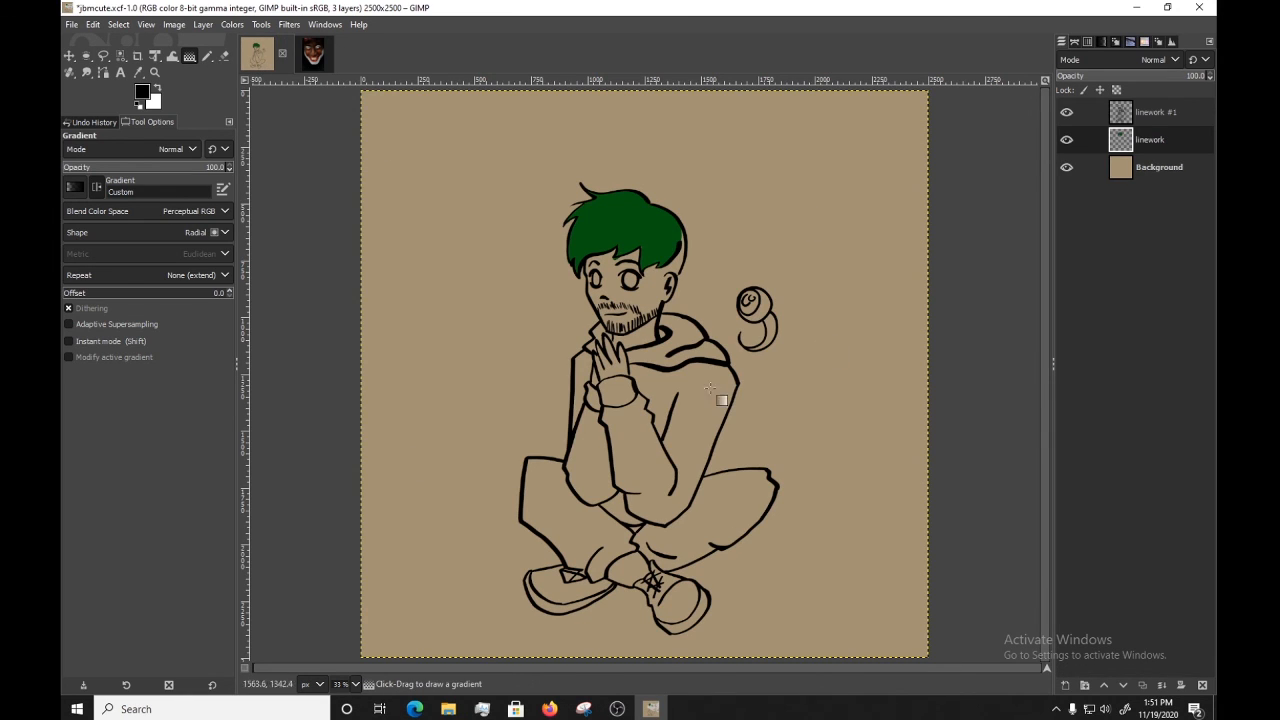
left_click(1068, 139)
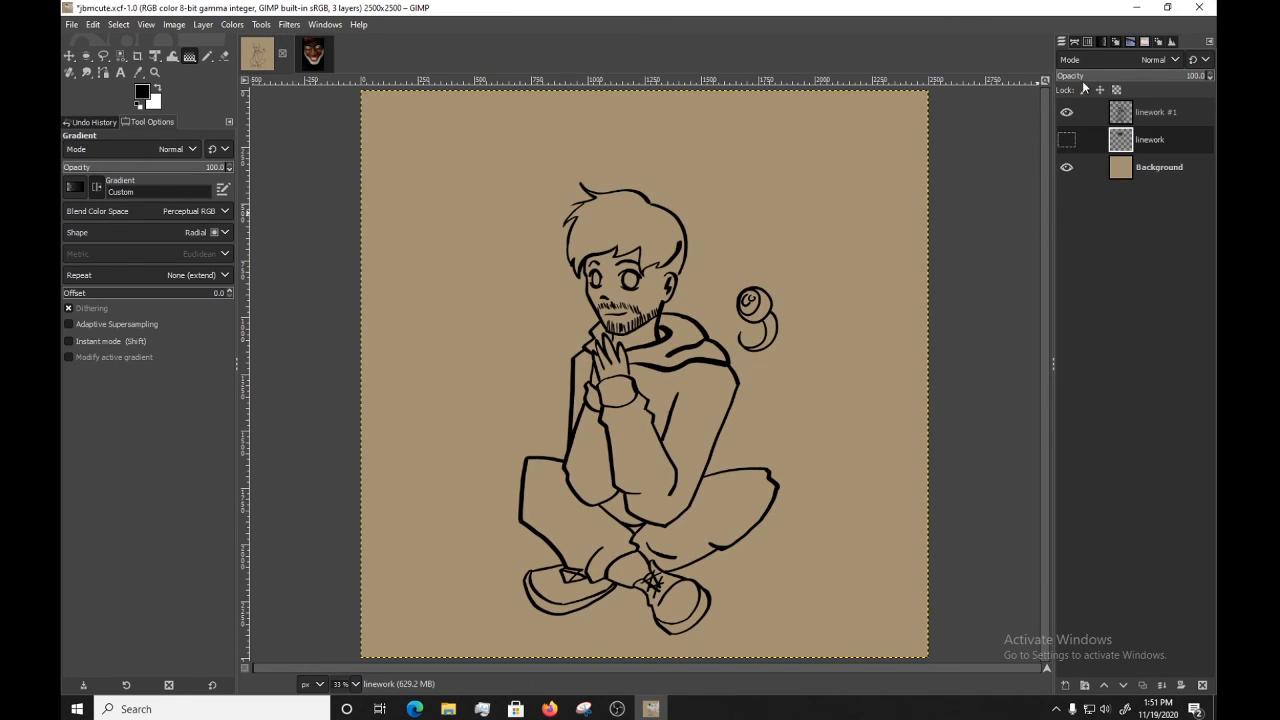
left_click(1066, 145)
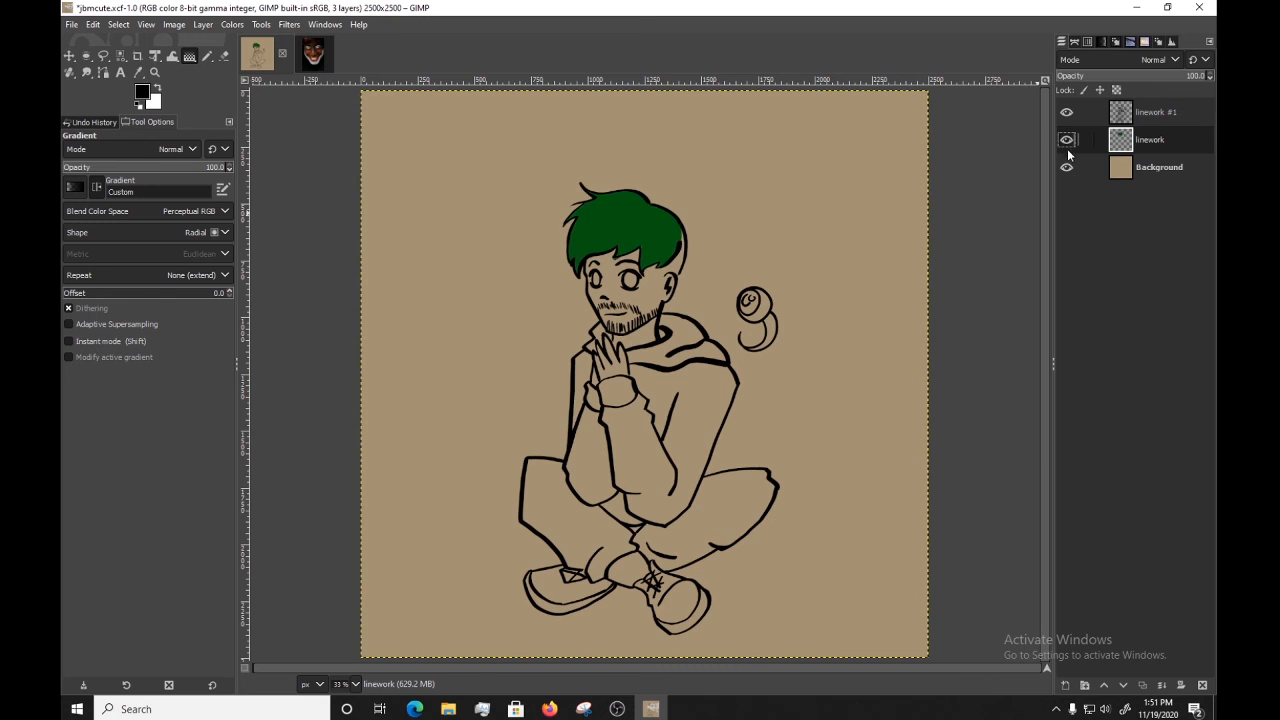
left_click(318, 54)
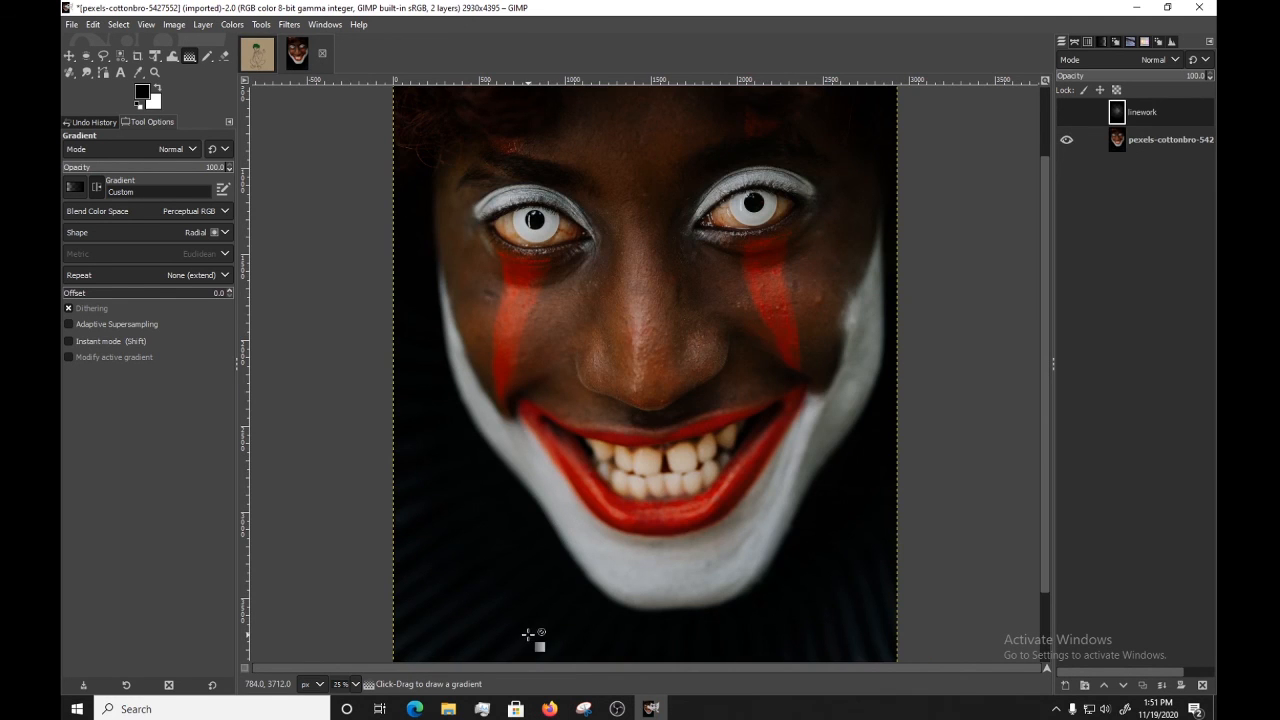